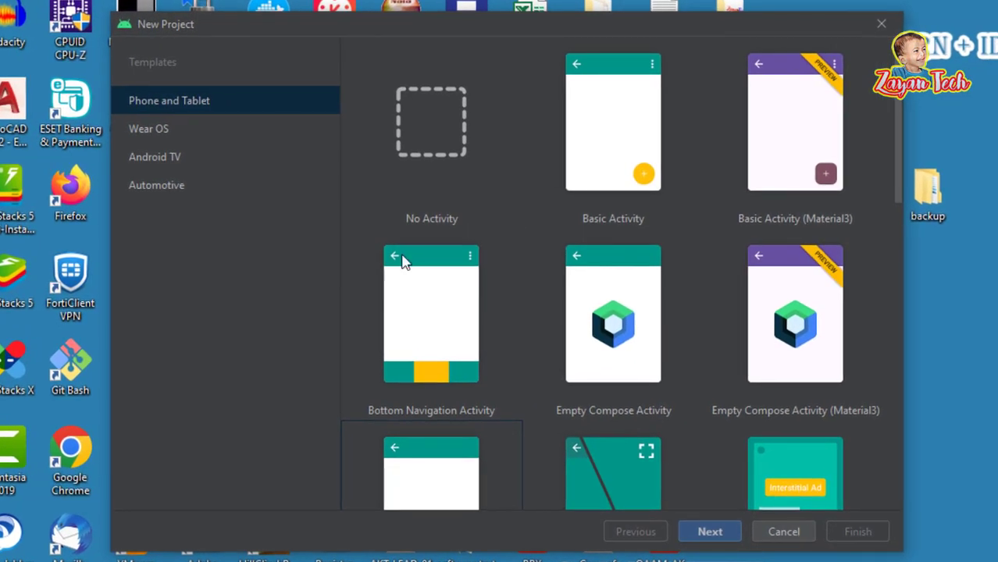
scroll(497, 348, "down", 3)
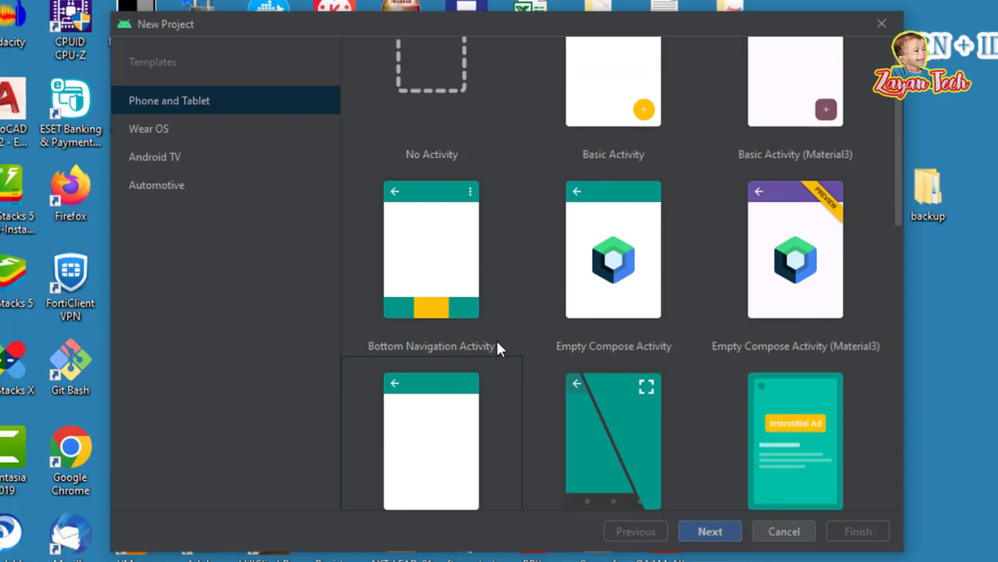
scroll(469, 328, "down", 3)
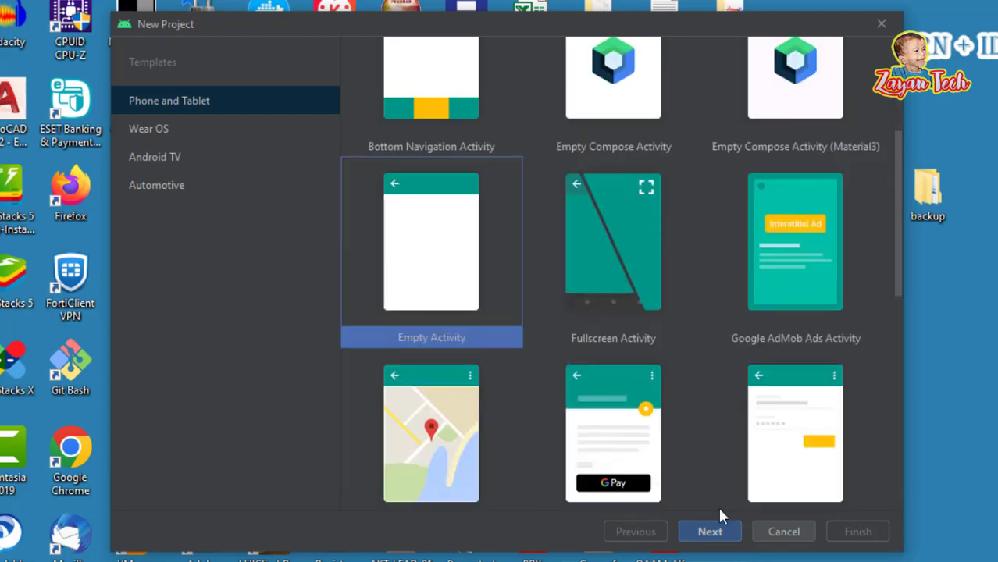
Choose the Empty Activity template and clear the default project name for KotlinSplashScreen.
left_click(719, 536)
left_click_drag(357, 141, 258, 140)
key("BackSpace")
type("Kotlin")
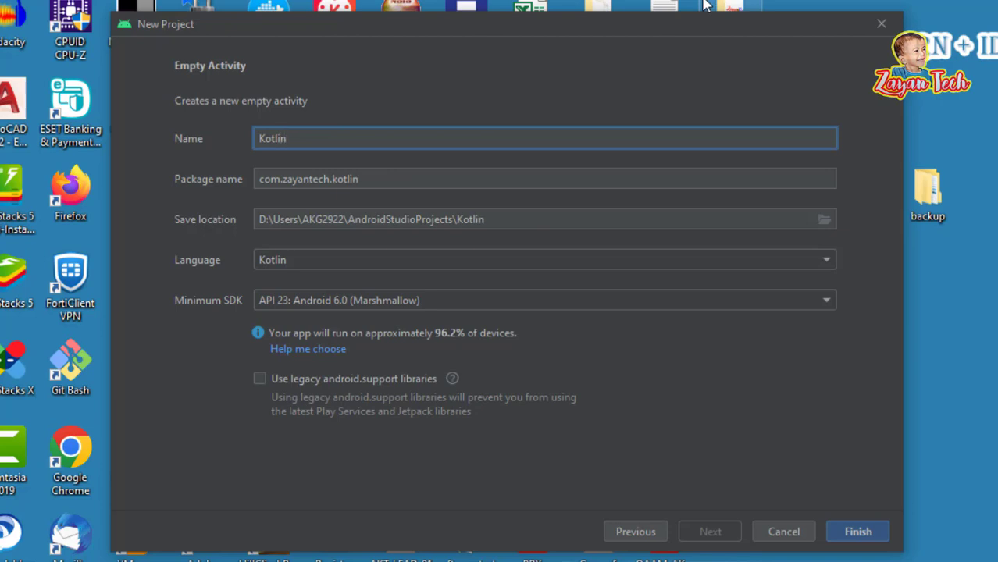
type("SplashScr")
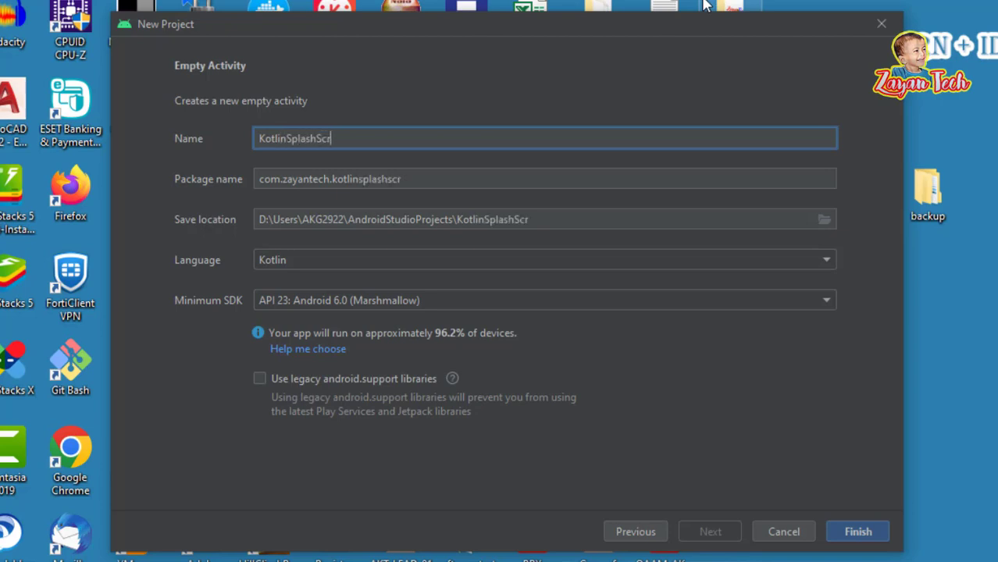
type("een")
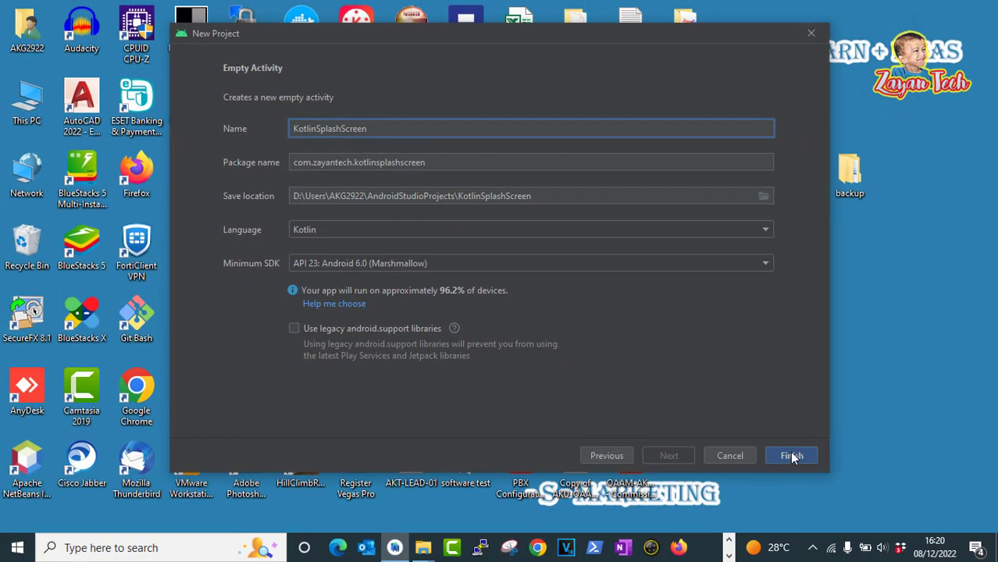
Finish creating the project and copy MainActivity into the package as a SplashScreen class.
left_click(792, 457)
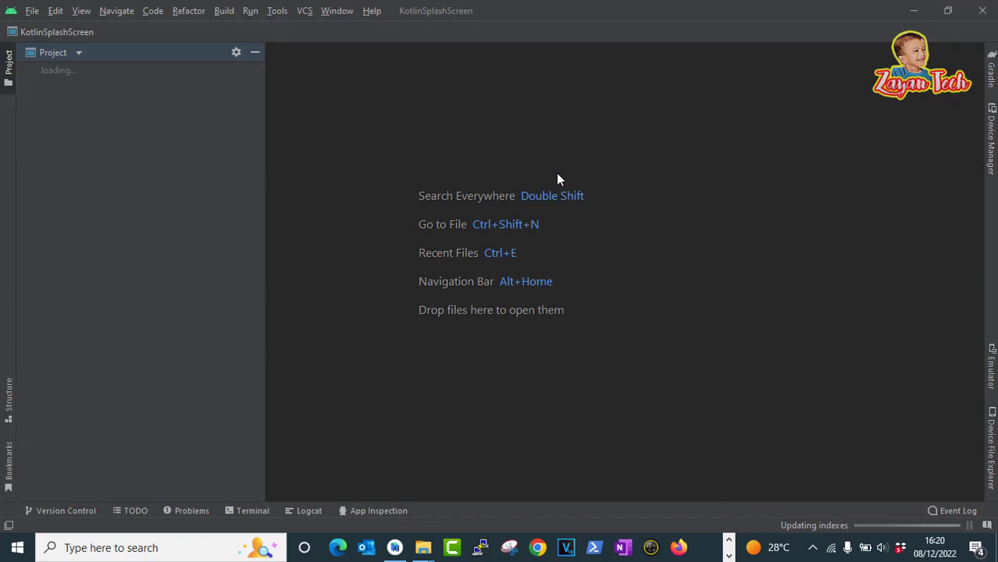
right_click(147, 125)
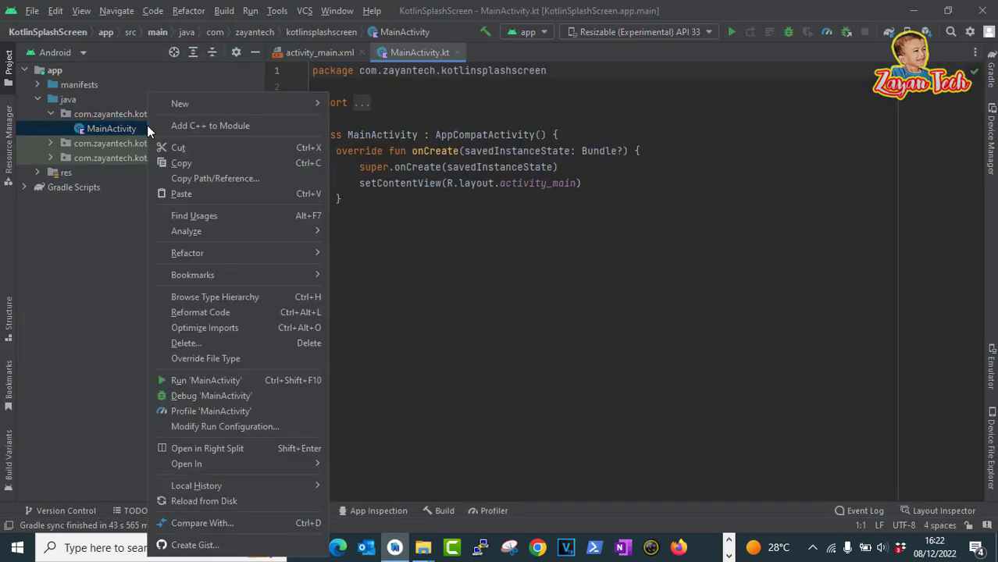
left_click(119, 123)
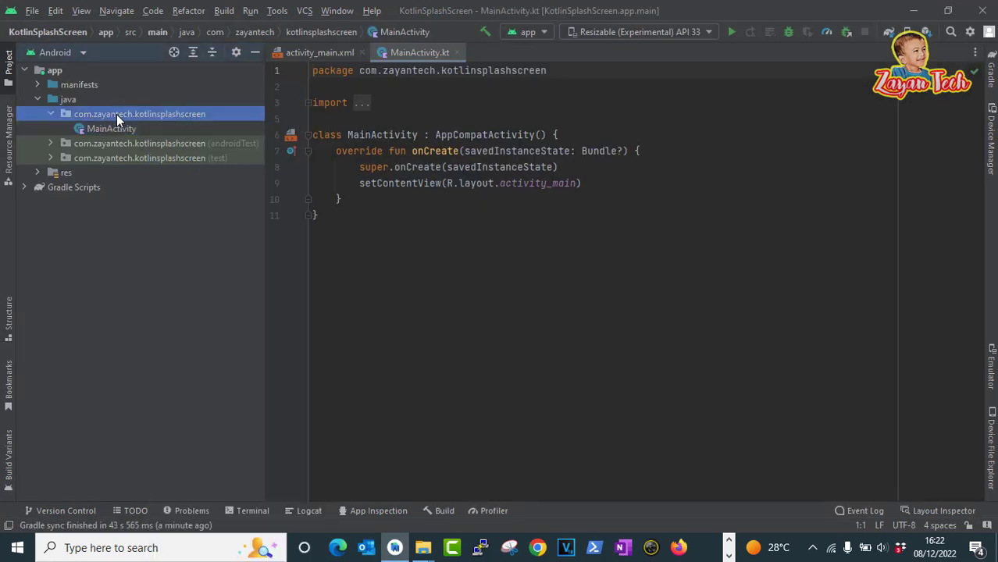
right_click(116, 114)
left_click(191, 209)
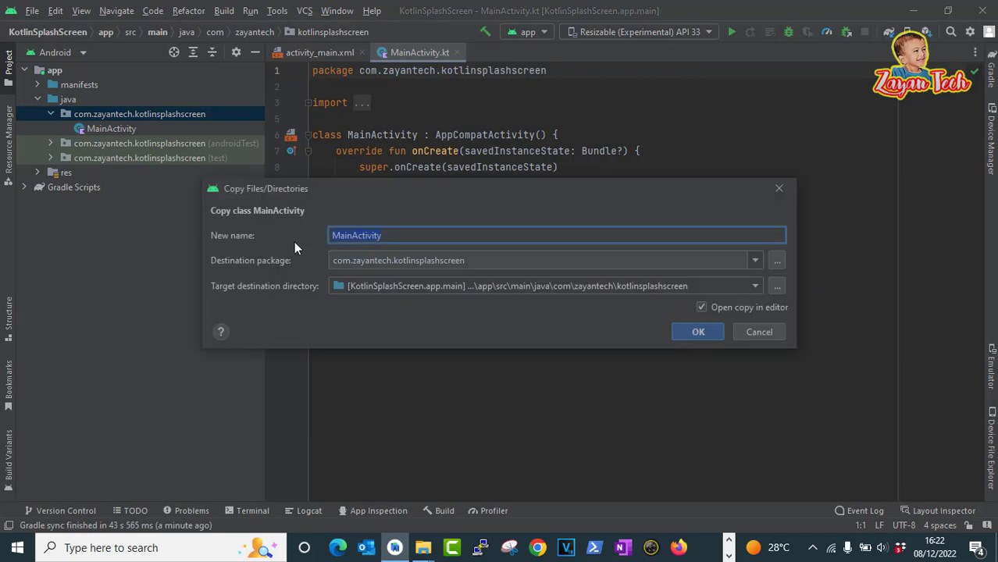
type("Splash")
type("Screen")
key("Return")
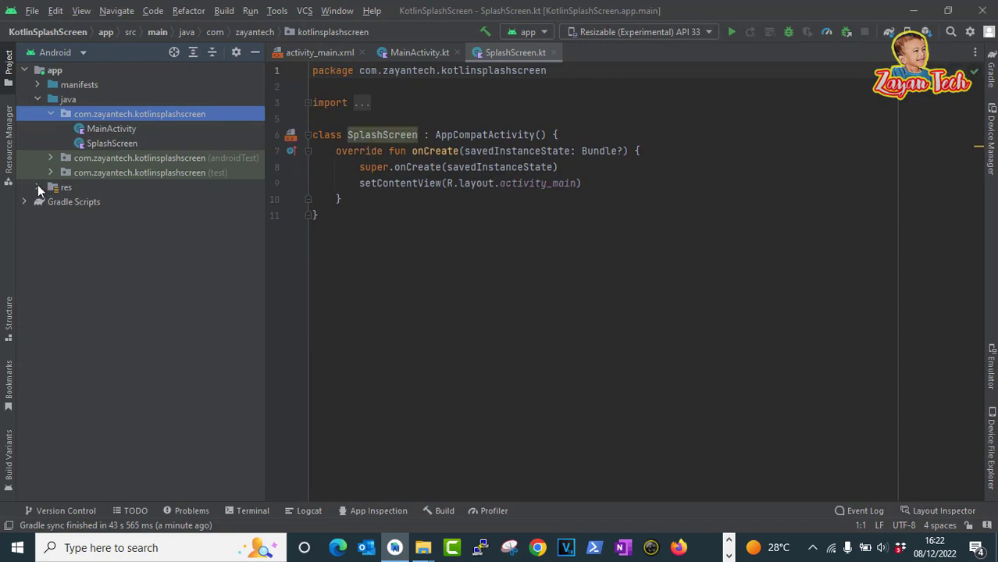
Copy activity_main.xml from the res > layout folder.
left_click(37, 187)
left_click(51, 216)
left_click(90, 232)
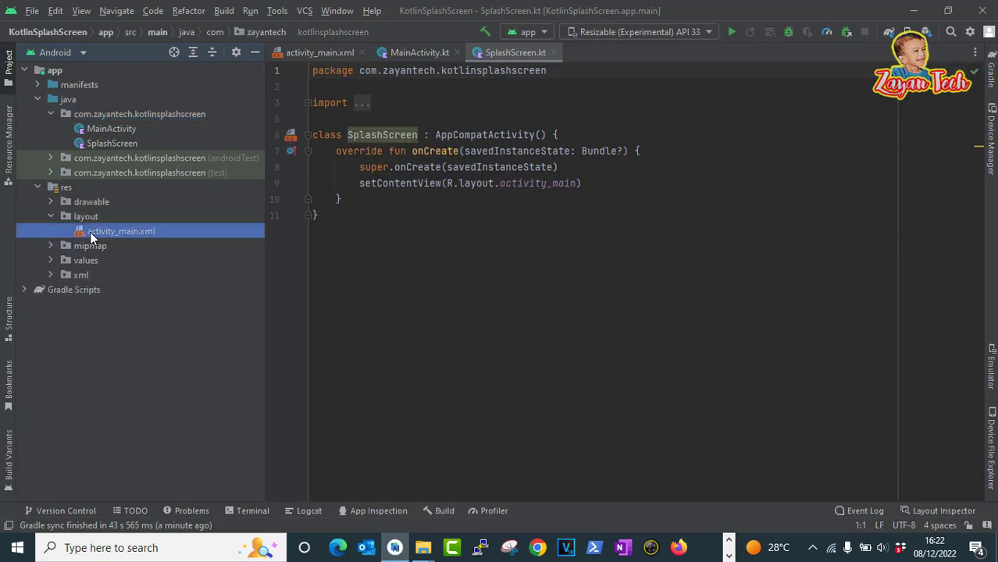
right_click(97, 231)
left_click(131, 178)
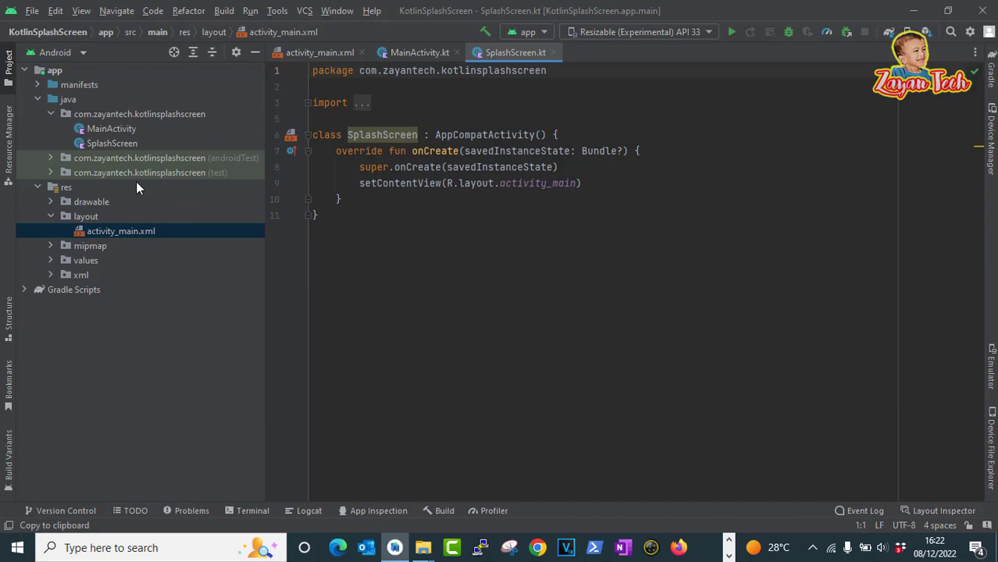
Paste it into the layout folder as splash_activity.xml.
left_click(85, 216)
right_click(85, 218)
left_click(122, 239)
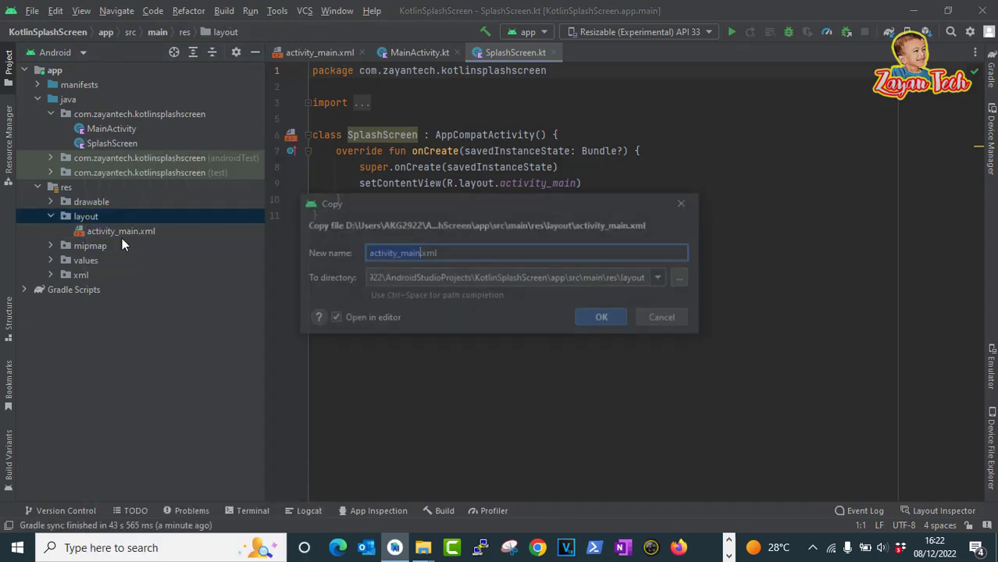
type("spla")
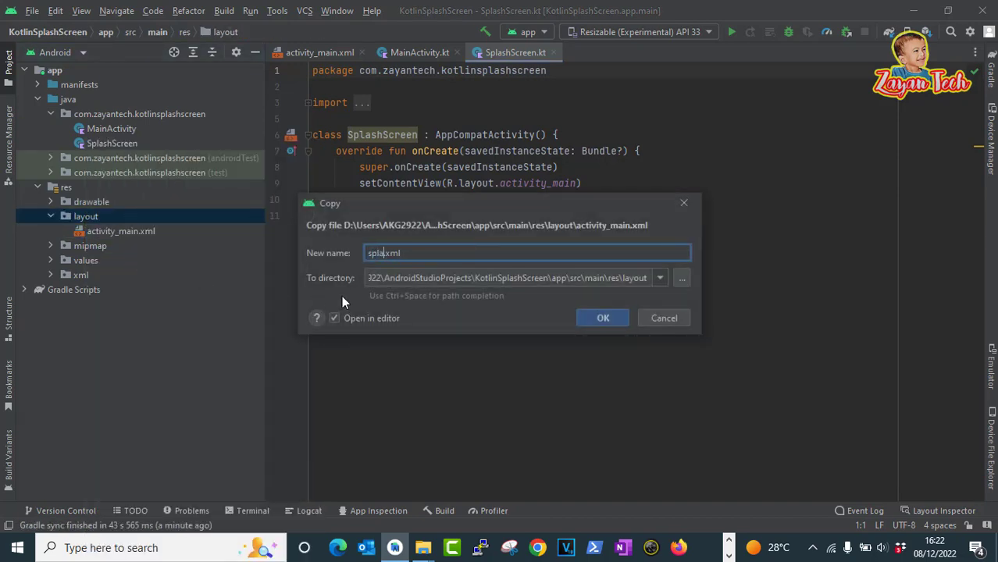
type("sh_act")
type("ivity")
key("Return")
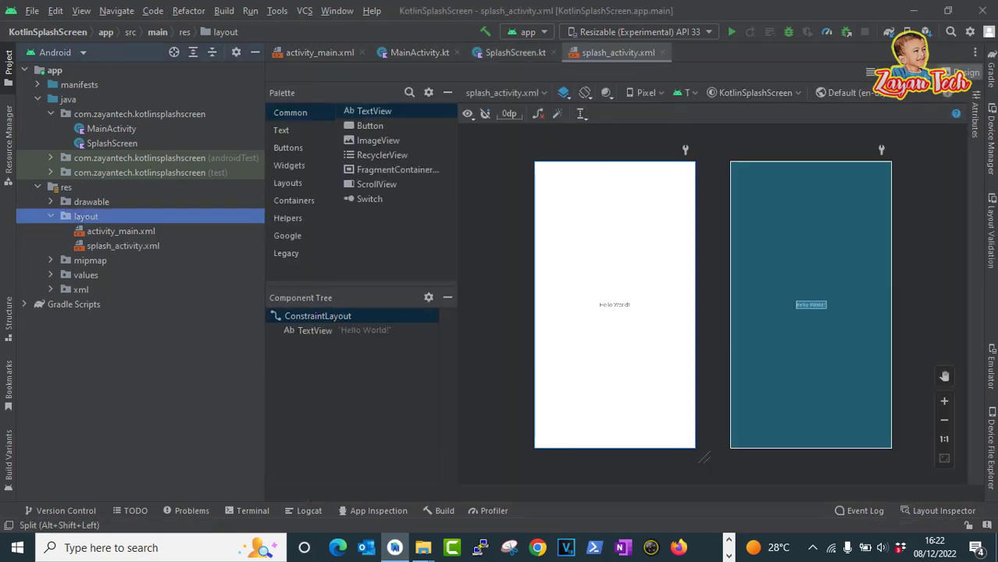
In Split view, change tools:context from MainActivity to SplashScreen in splash_activity.xml.
left_click(926, 73)
left_click_drag(500, 188, 432, 188)
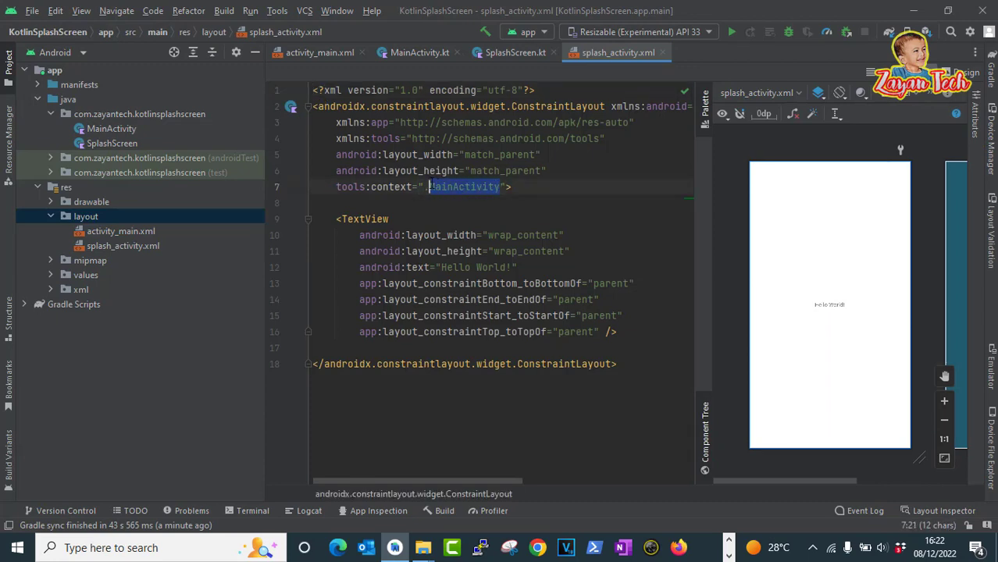
type("Spla")
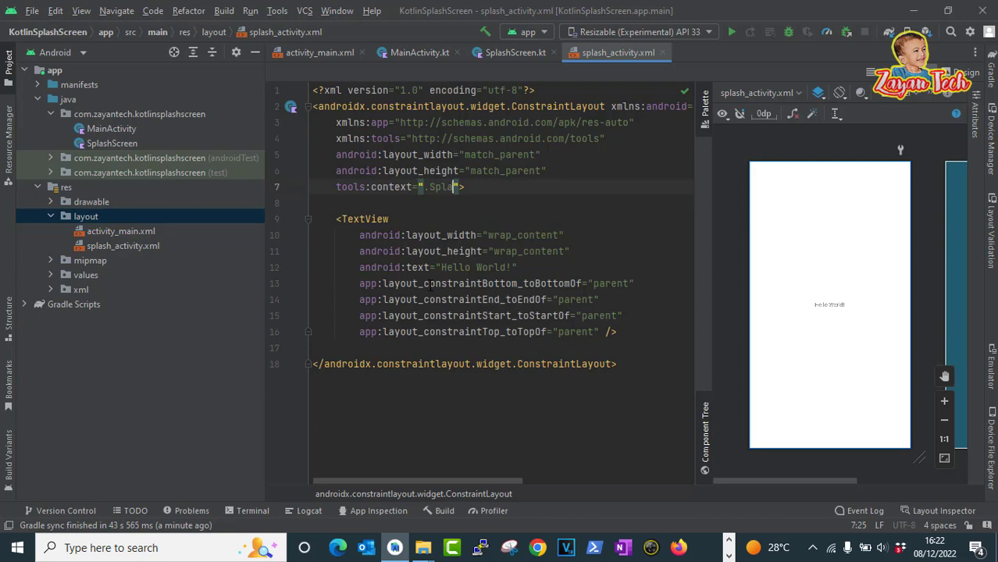
key("Return")
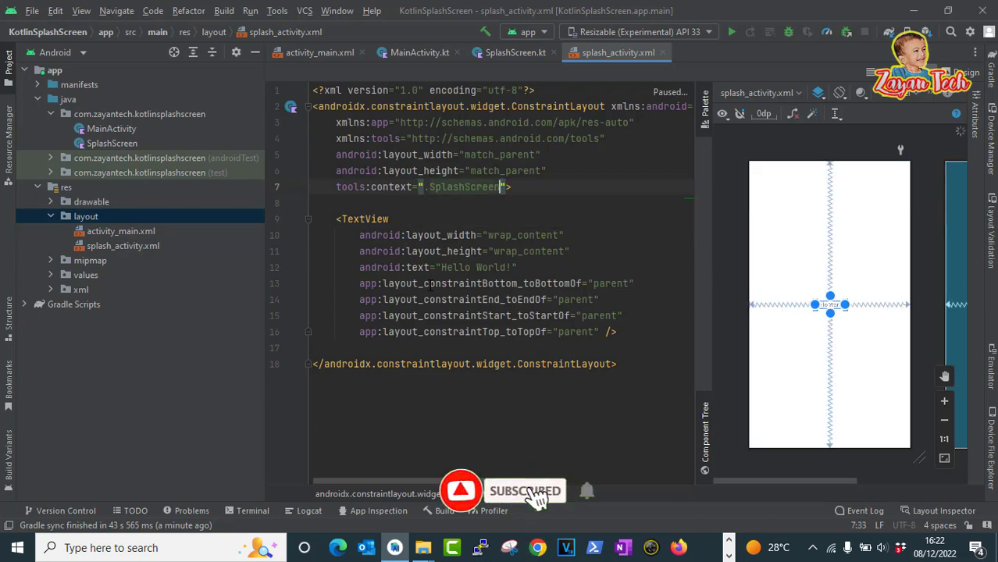
key("Down")
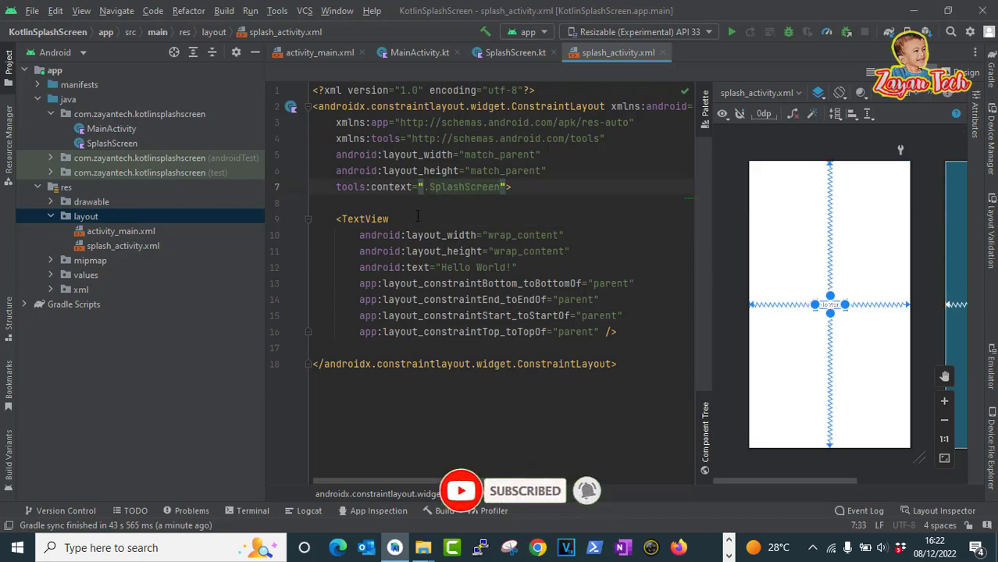
key("Down")
In SplashScreen.kt, replace activity_main in setContentView with the splash_activity layout.
double_click(111, 128)
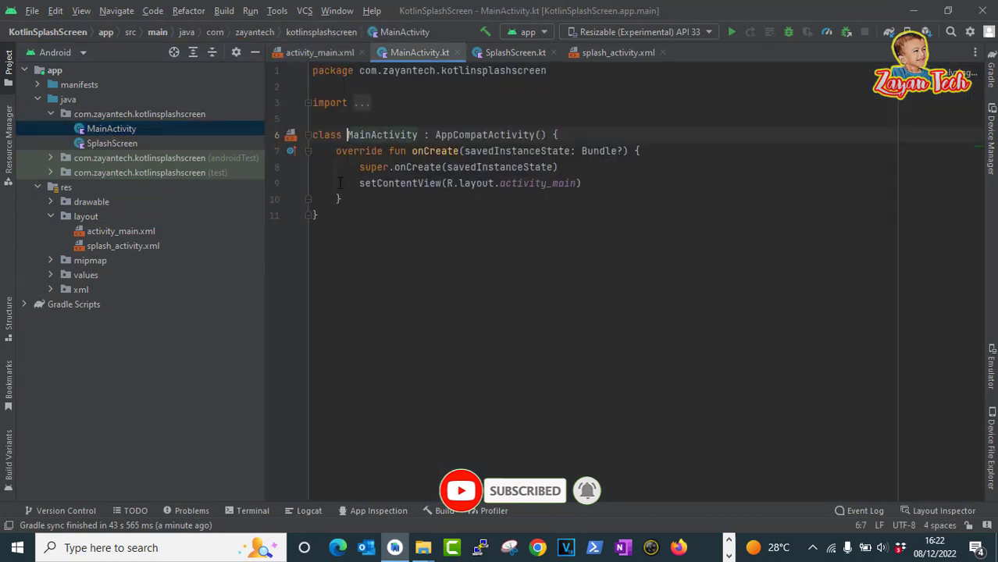
left_click(578, 183)
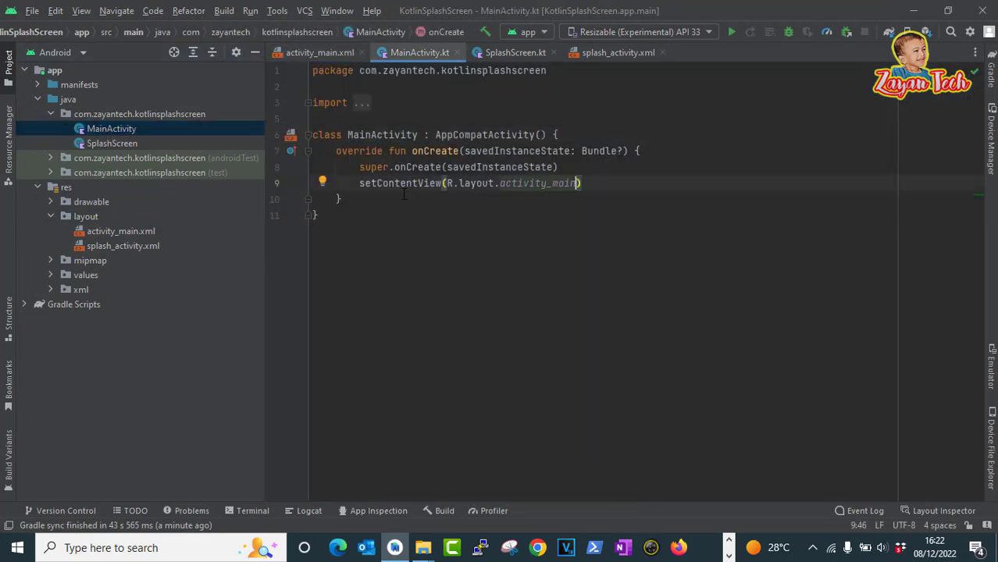
double_click(126, 145)
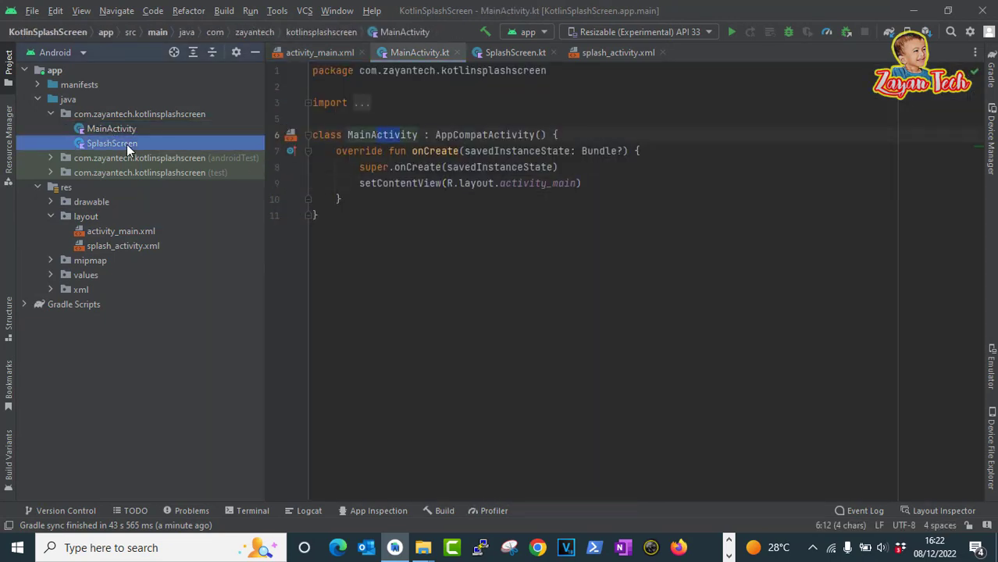
left_click_drag(581, 183, 504, 183)
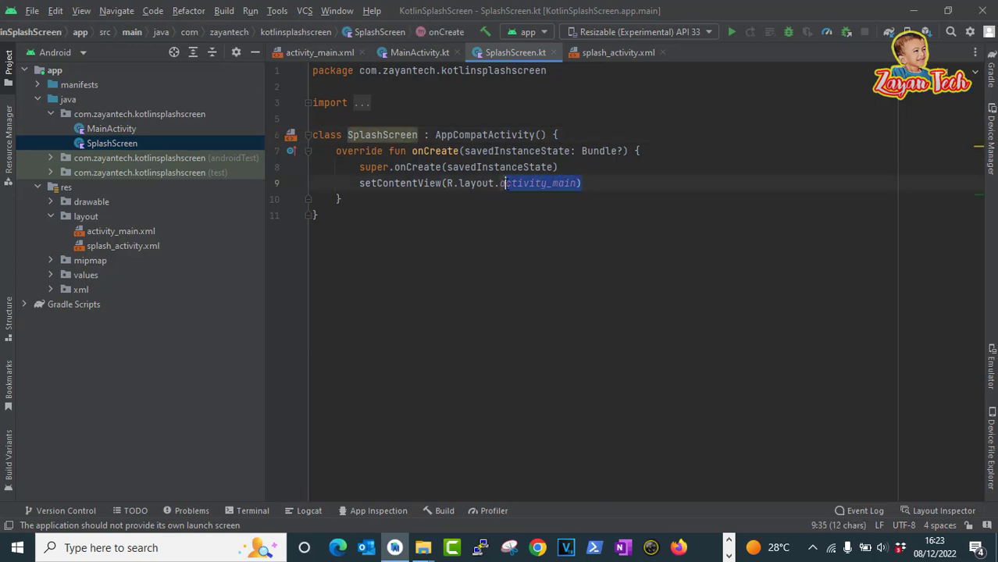
type("sp")
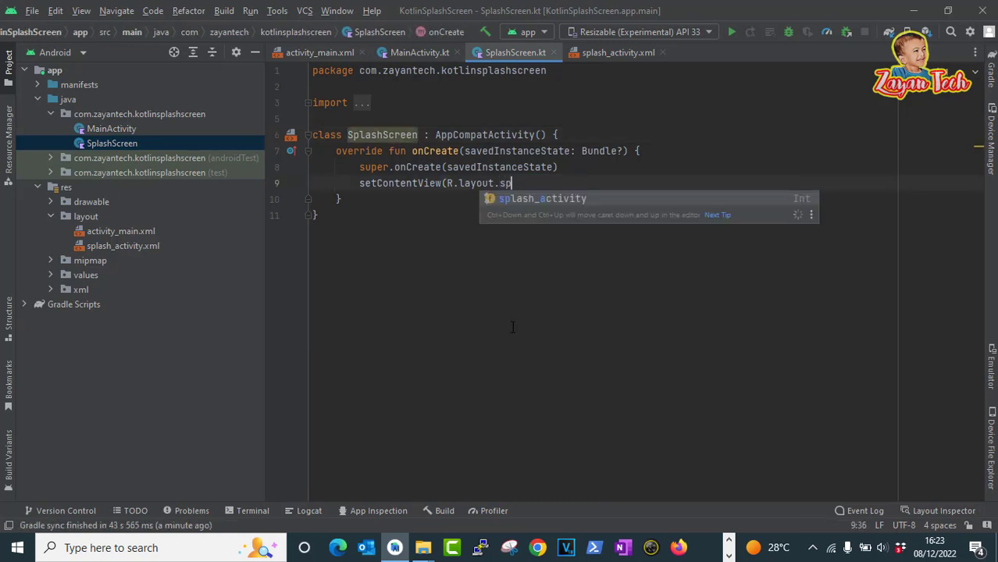
key("Return")
type(")")
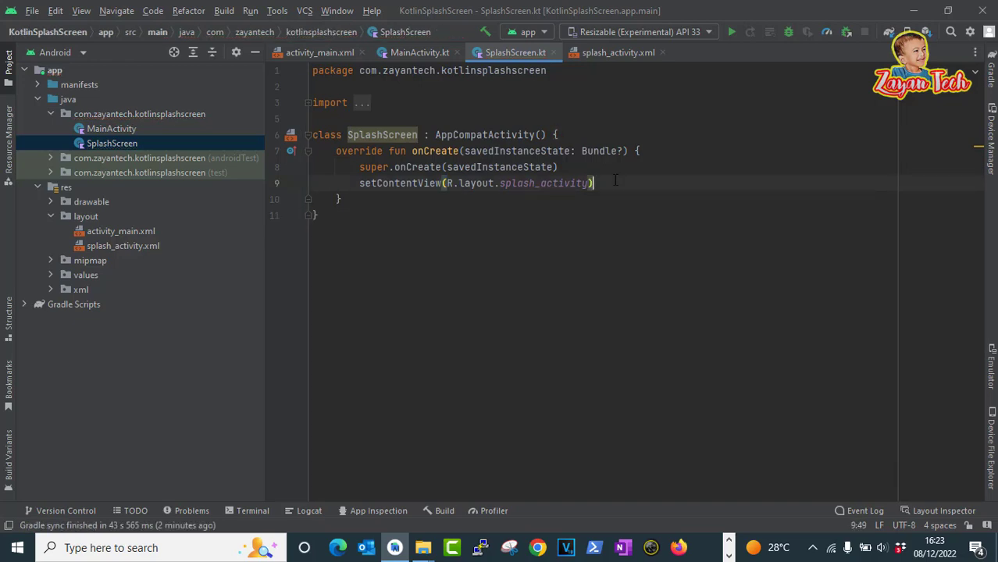
Add window.setFlags with WindowManager.LayoutParams.FLAG_FULLSCREEN as the first argument, importing WindowManager.
key("Return")
type("windo")
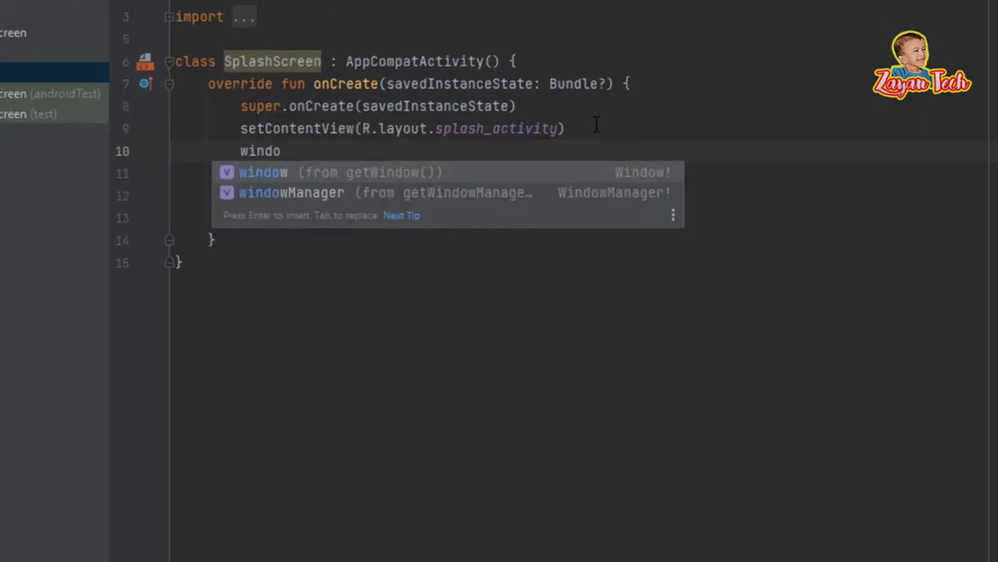
type("w.se")
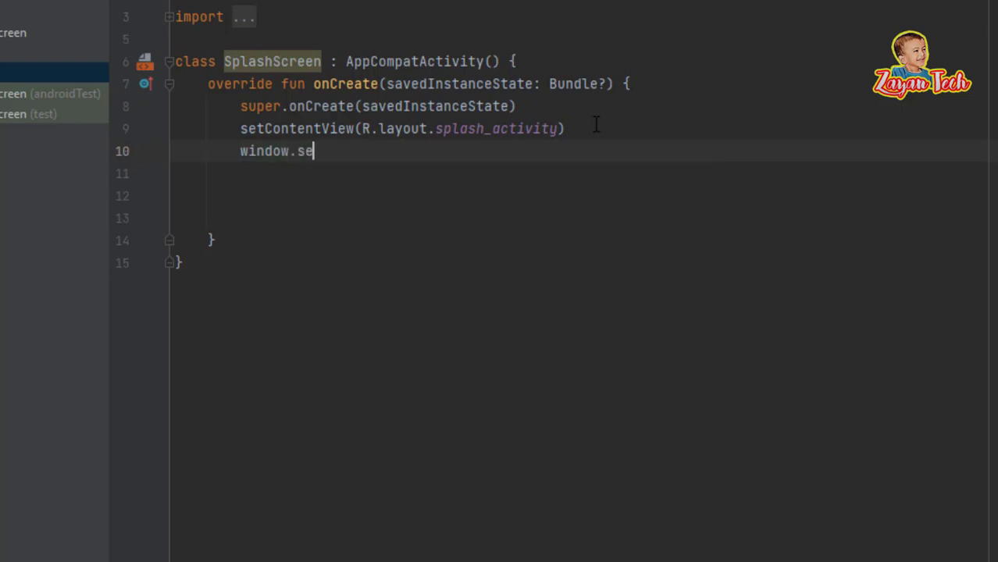
type("rt")
key("BackSpace")
key("BackSpace")
type("t")
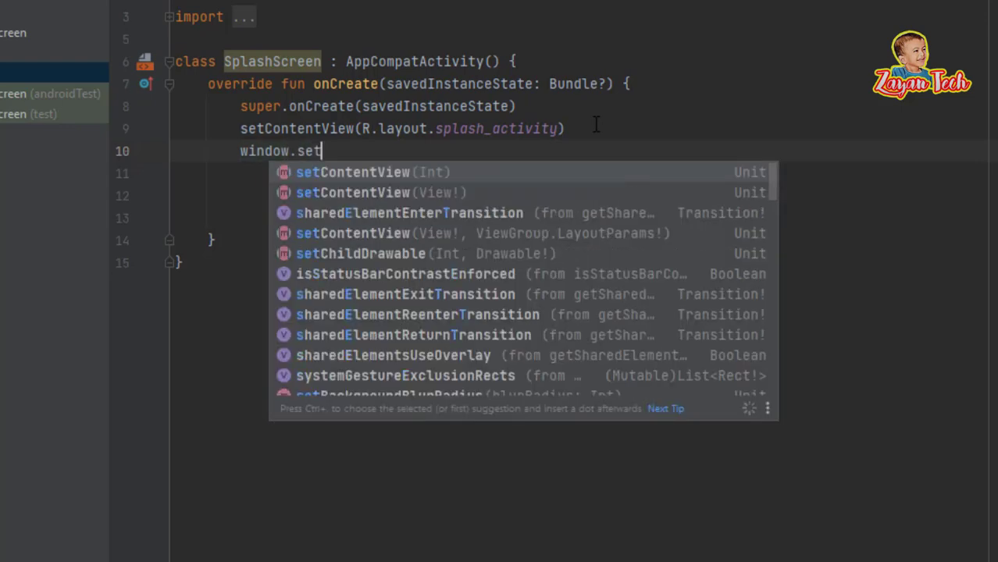
type("Fl")
key("Return")
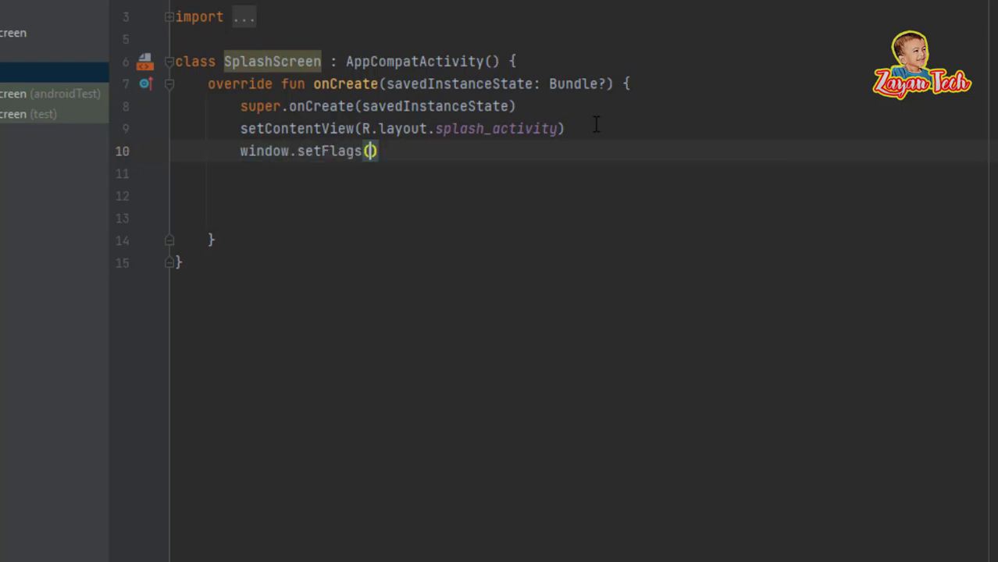
key("Return")
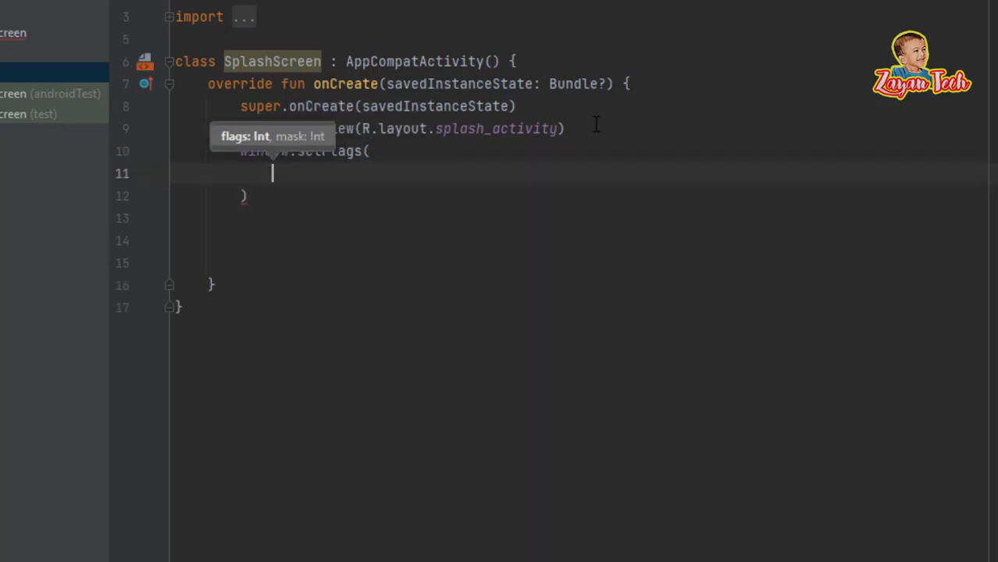
type("Window")
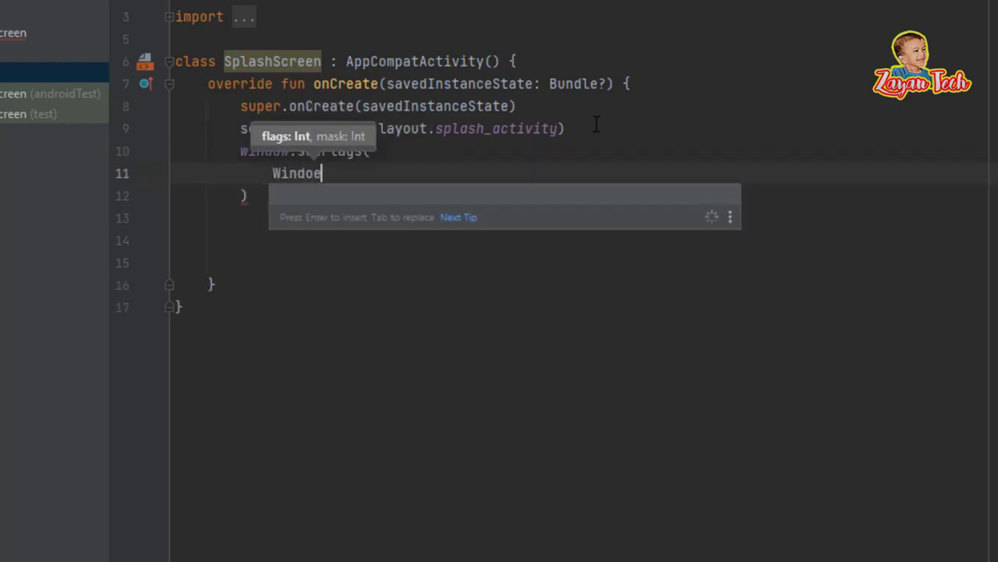
type("M")
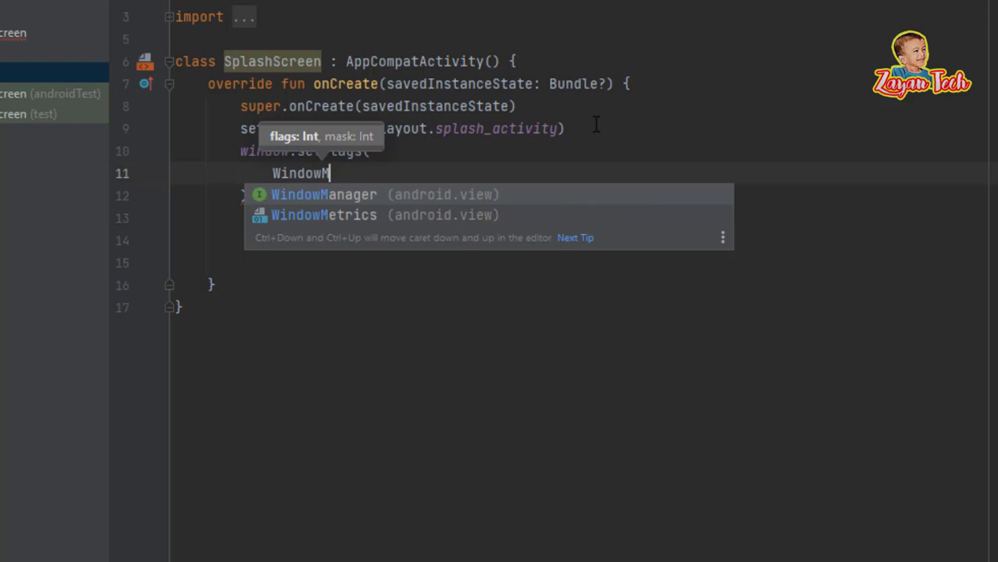
type("a")
key("Return")
type(".L")
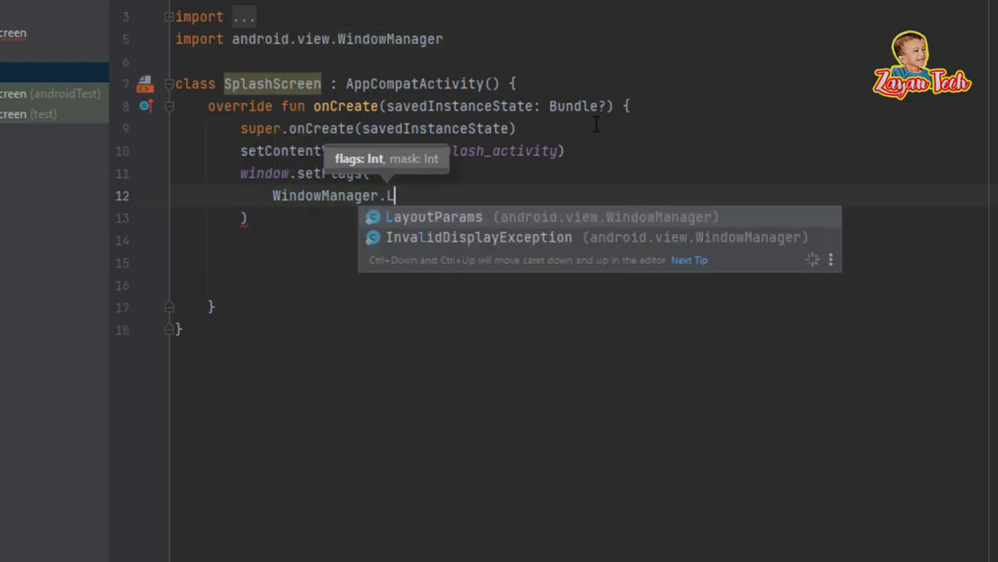
type("ay")
key("Return")
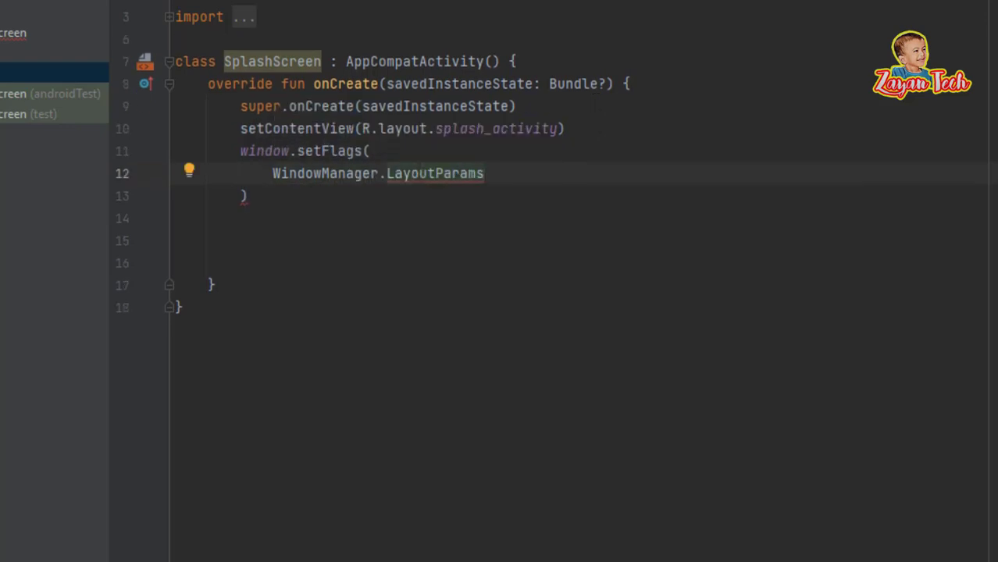
type(".FLA")
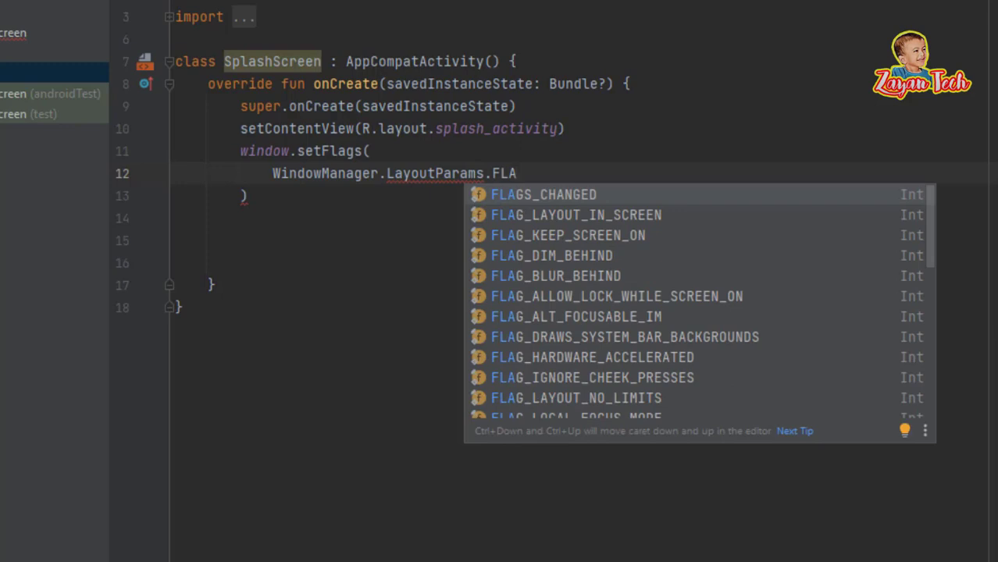
type("G_F")
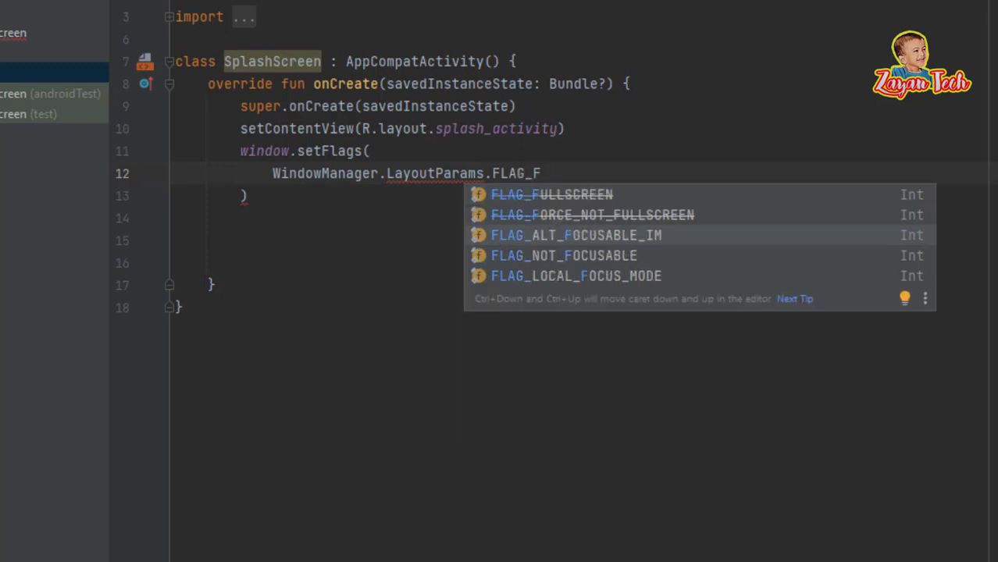
key("Up")
key("Up")
key("Return")
type(",")
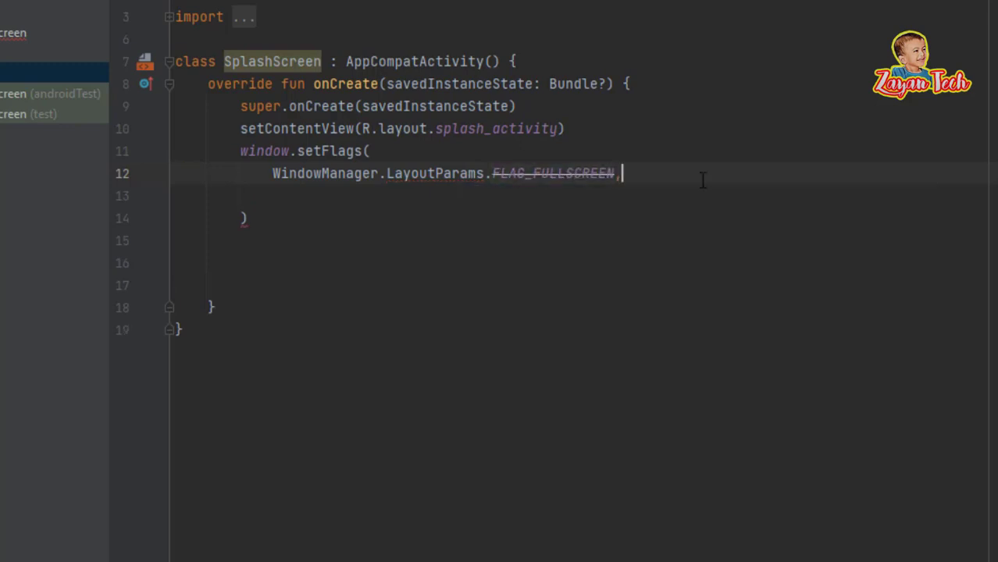
Add WindowManager.LayoutParams.FLAGS_CHANGED as the second setFlags argument.
key("Return")
type("Windo")
key("Return")
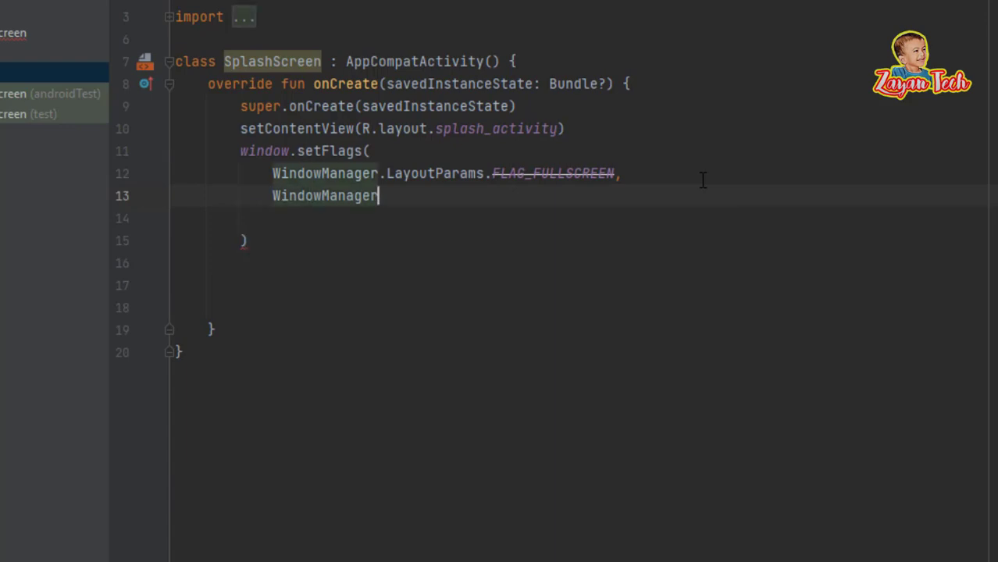
type(".Layou")
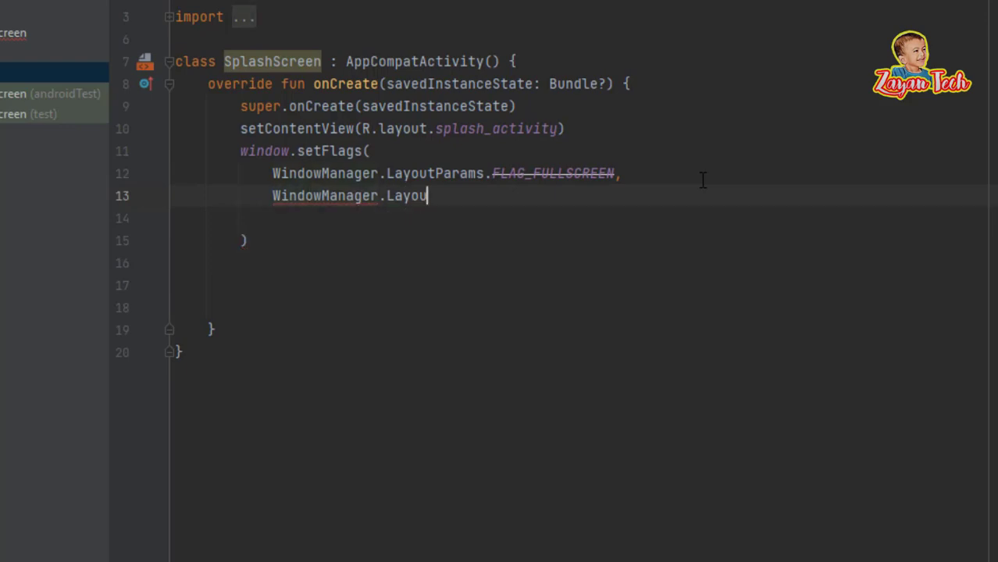
key("Return")
type(".FL")
key("Down")
key("Return")
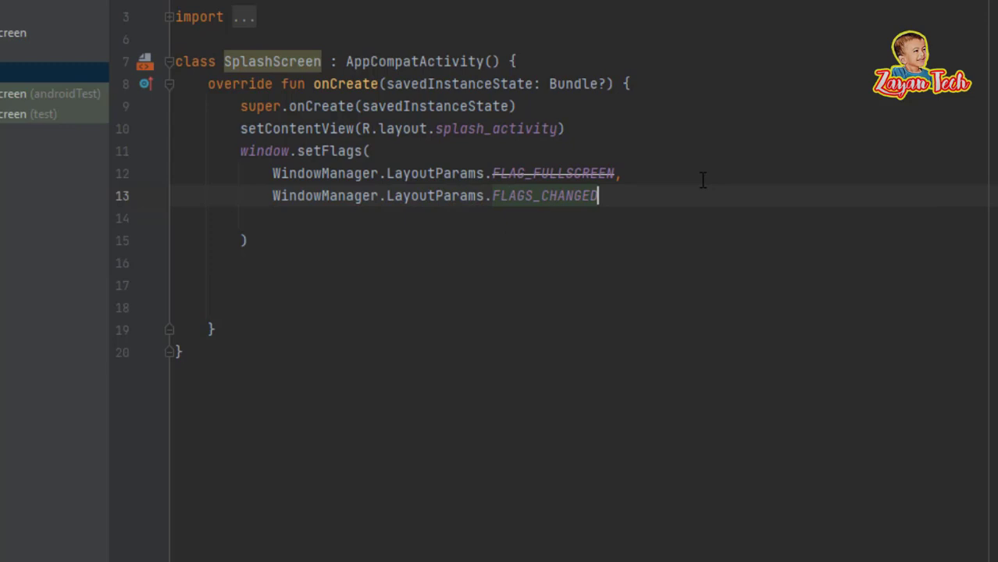
key("Down")
key("Down")
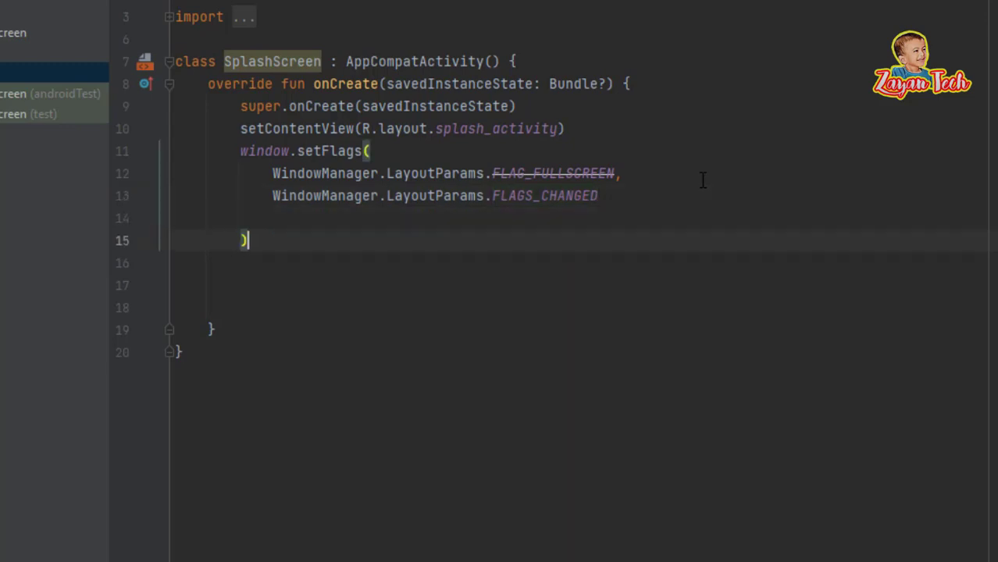
Write Handler(Looper.getMainLooper()) below setFlags with Looper imported.
key("Down")
key("Return")
type("Ha")
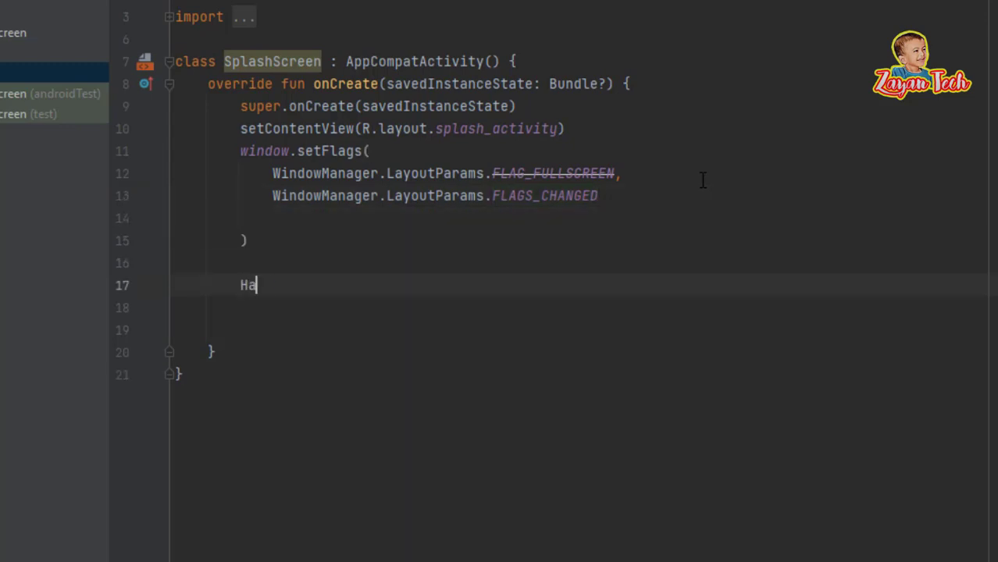
type("ndler")
key("Escape")
type("(Looper")
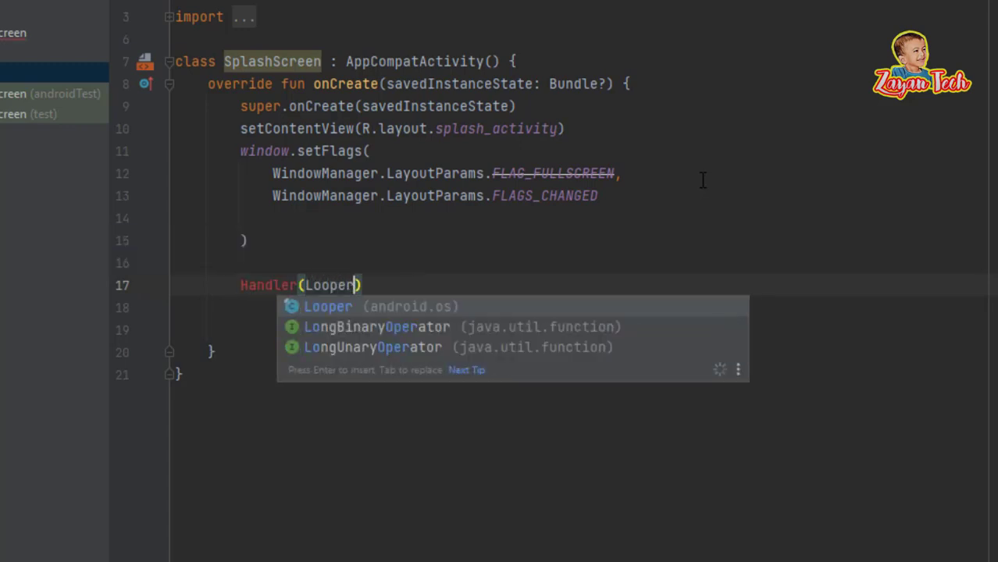
key("Return")
type(".")
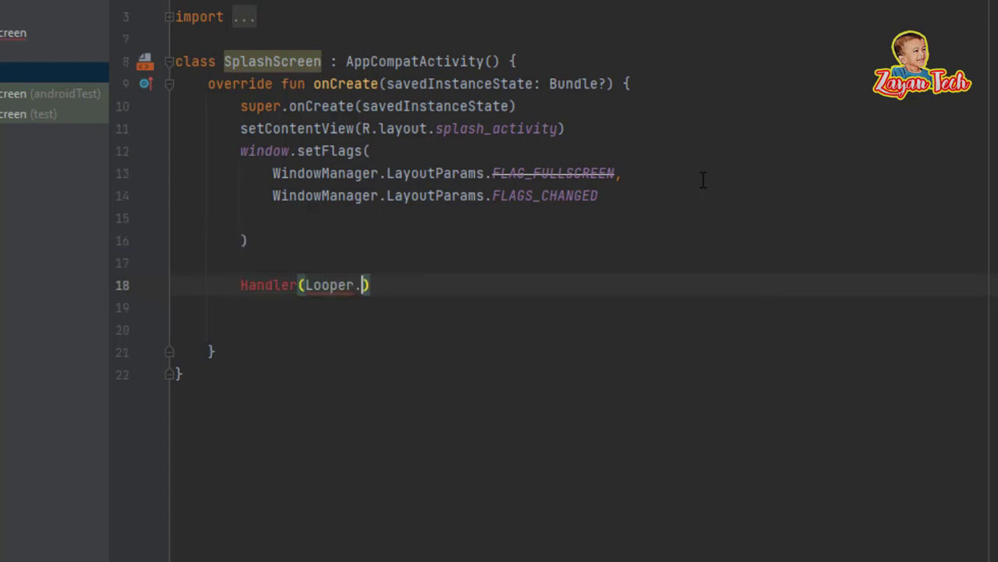
type("getMa")
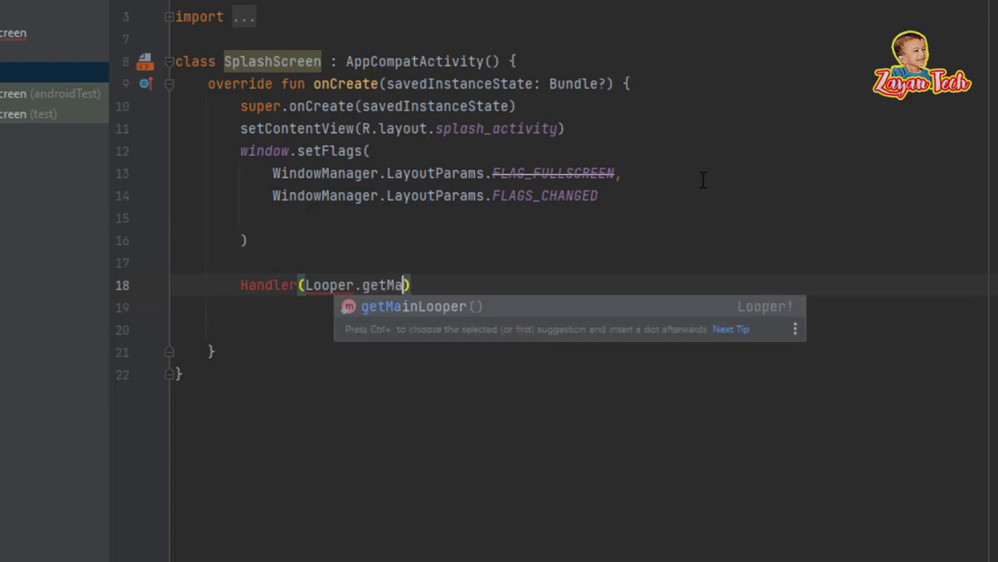
key("Return")
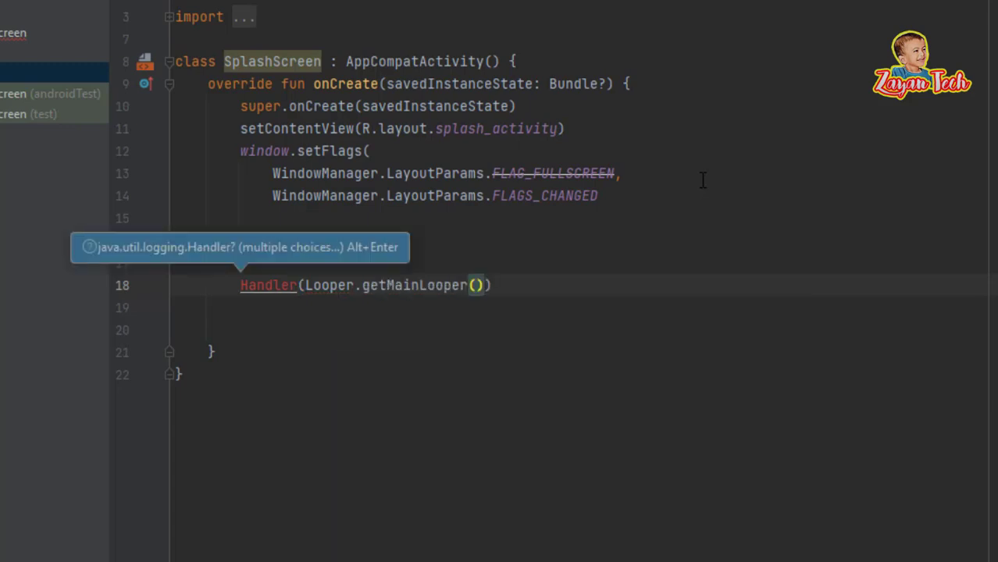
key("Right")
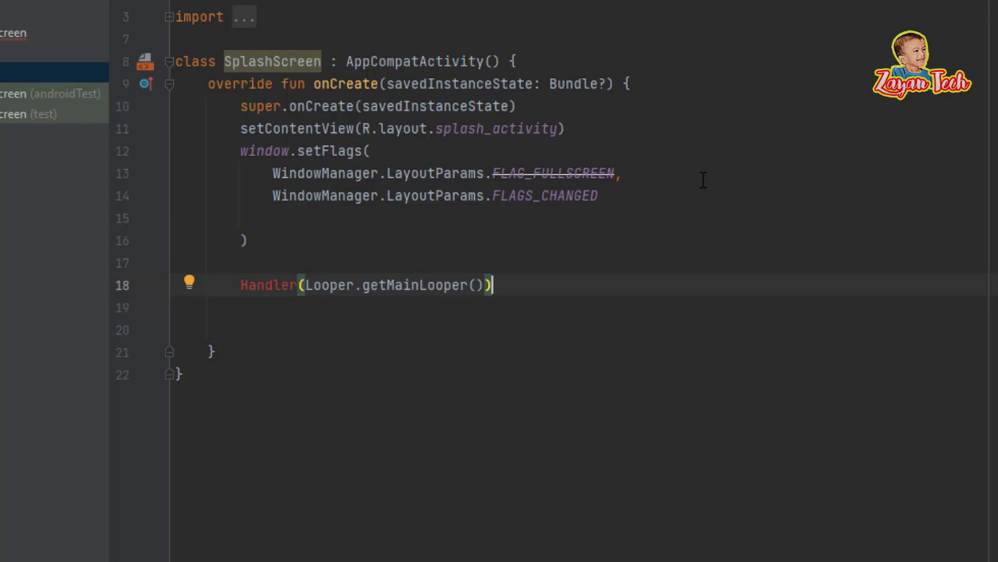
type(".postDe")
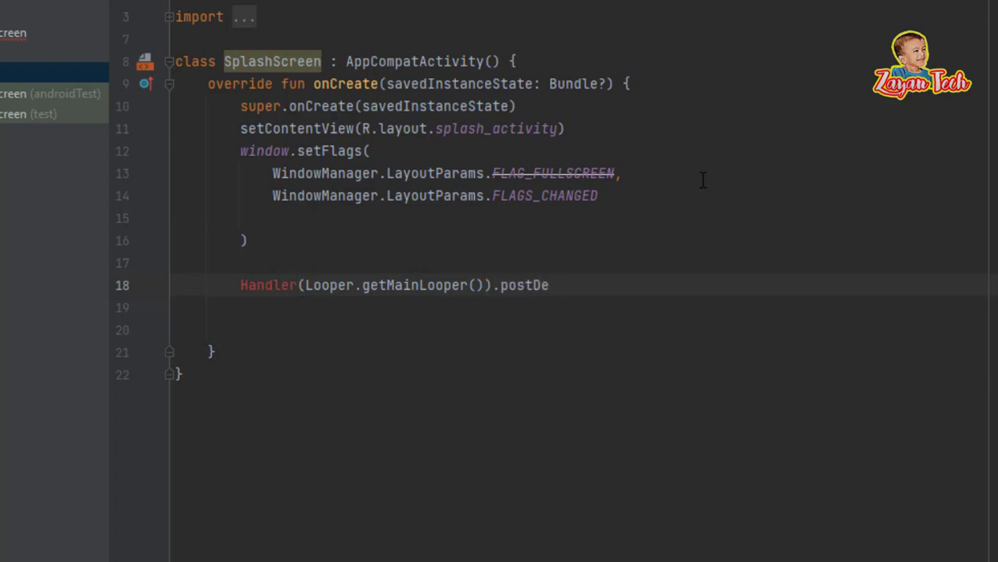
Import android.os.Handler and chain a postDelayed call onto the handler.
left_click(272, 286)
key("alt+Return")
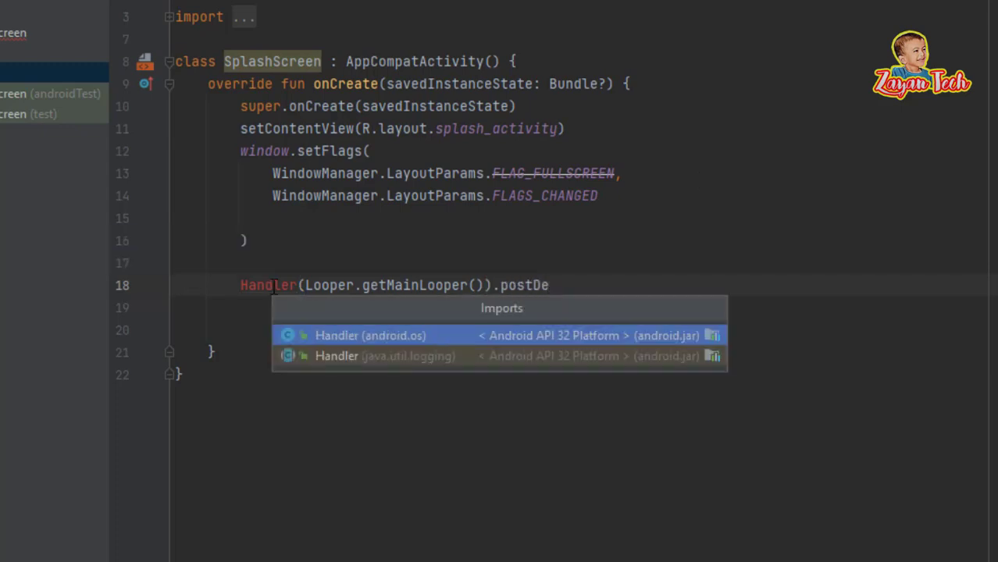
key("Return")
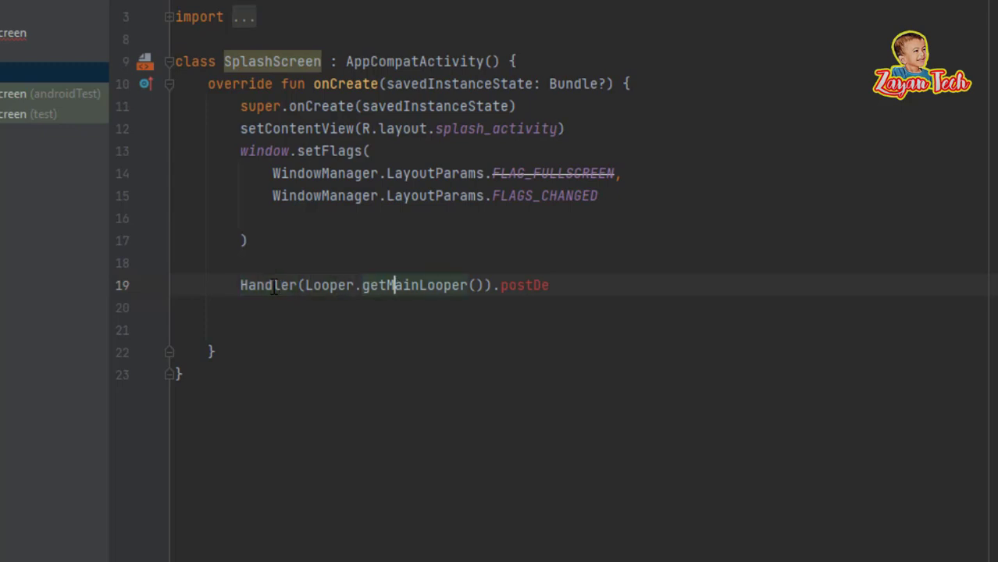
key("ctrl+space")
key("Return")
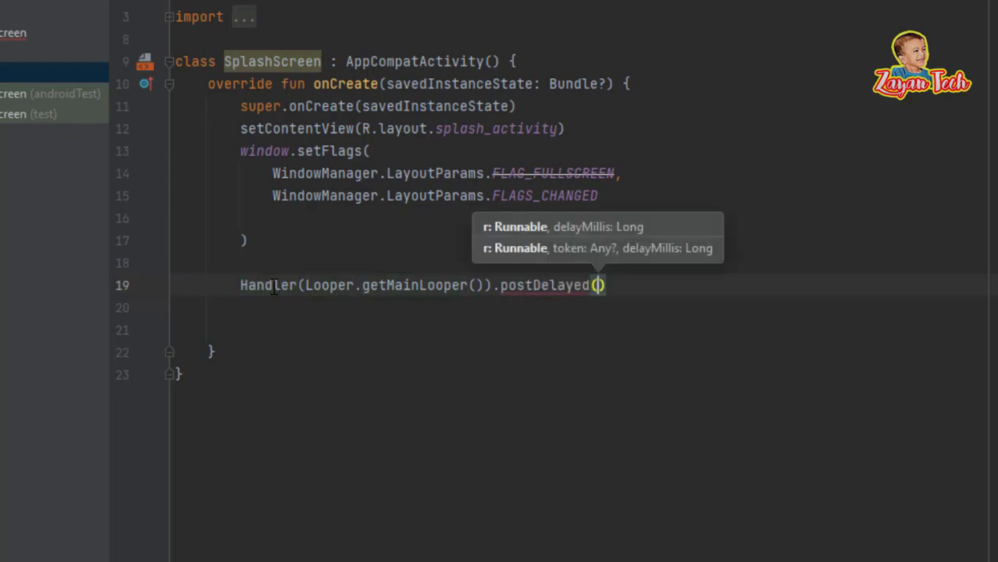
type("{")
Declare val intent = Intent(this, MainActivity::class.java) in the postDelayed block and import Intent.
key("Return")
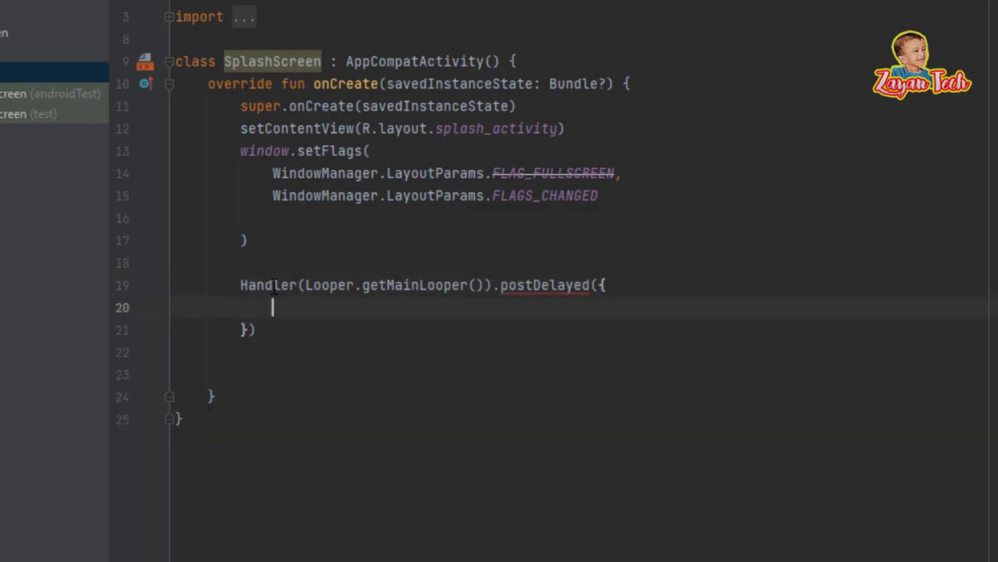
key("Return")
key("Return")
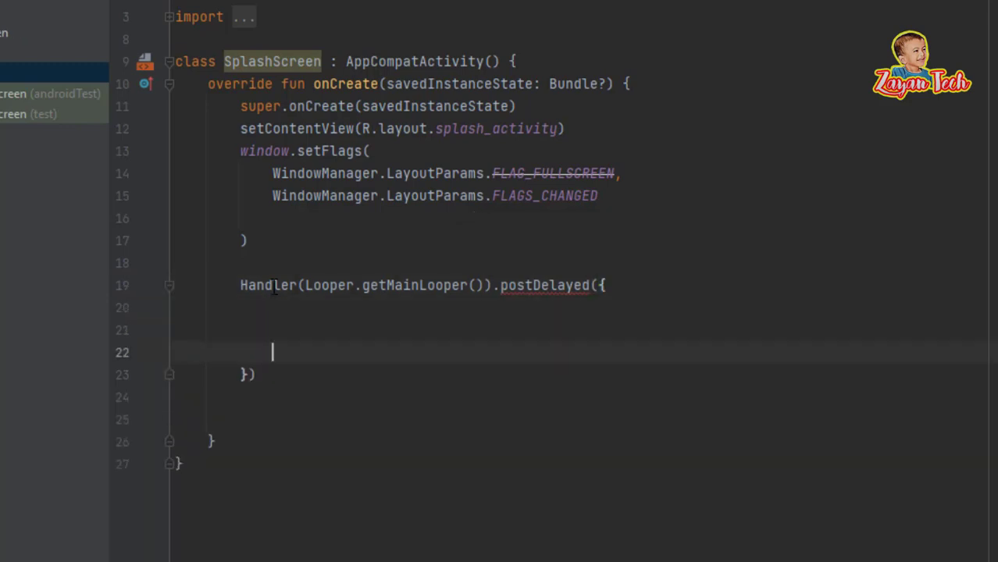
key("Up")
type("v")
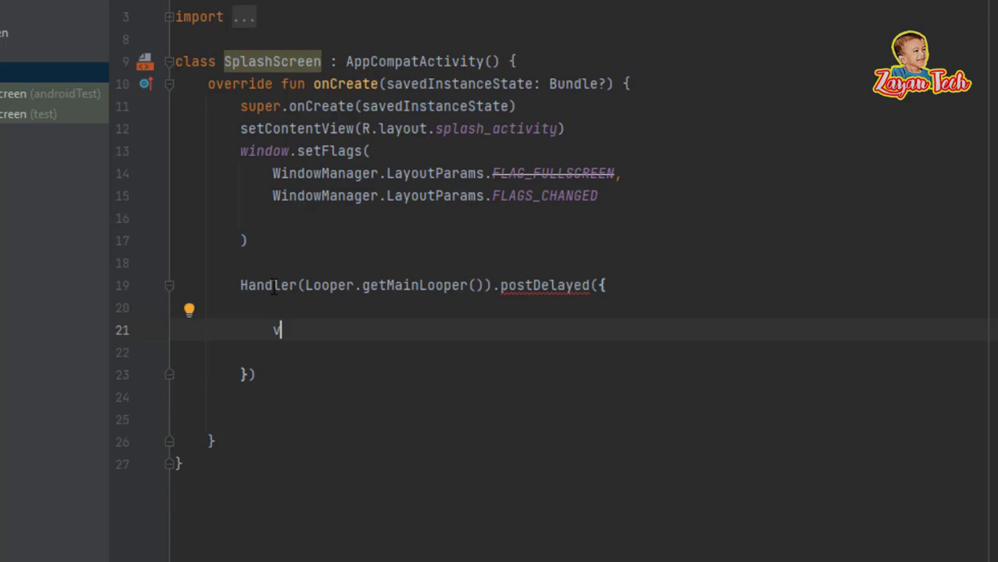
type("al intent")
key("Escape")
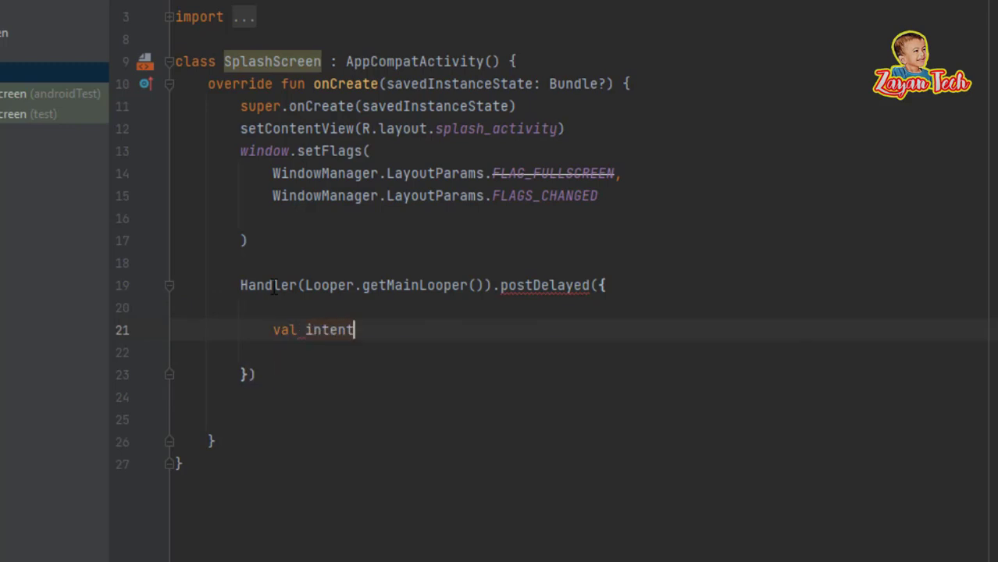
type("= Intent")
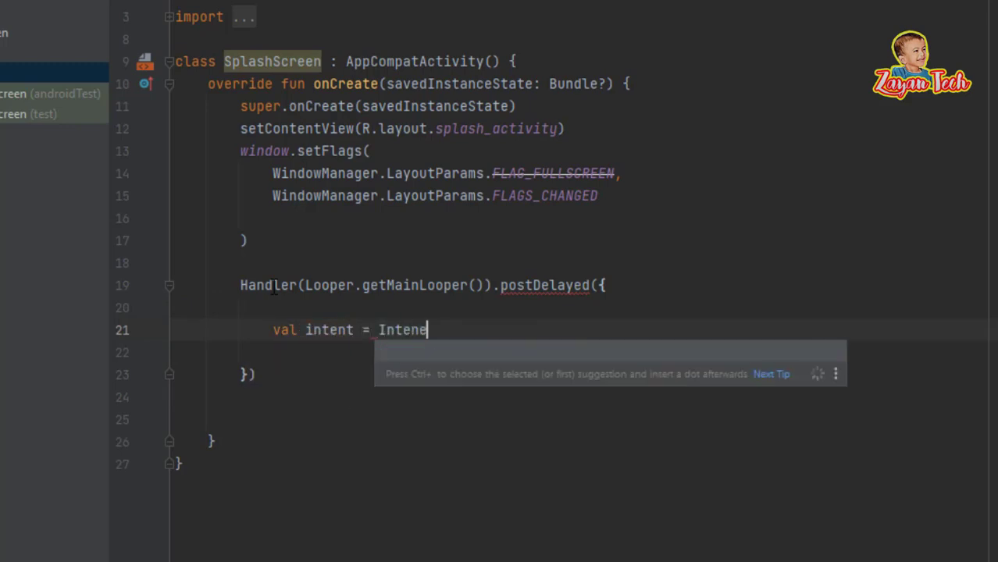
key("BackSpace")
key("BackSpace")
key("BackSpace")
type("ent")
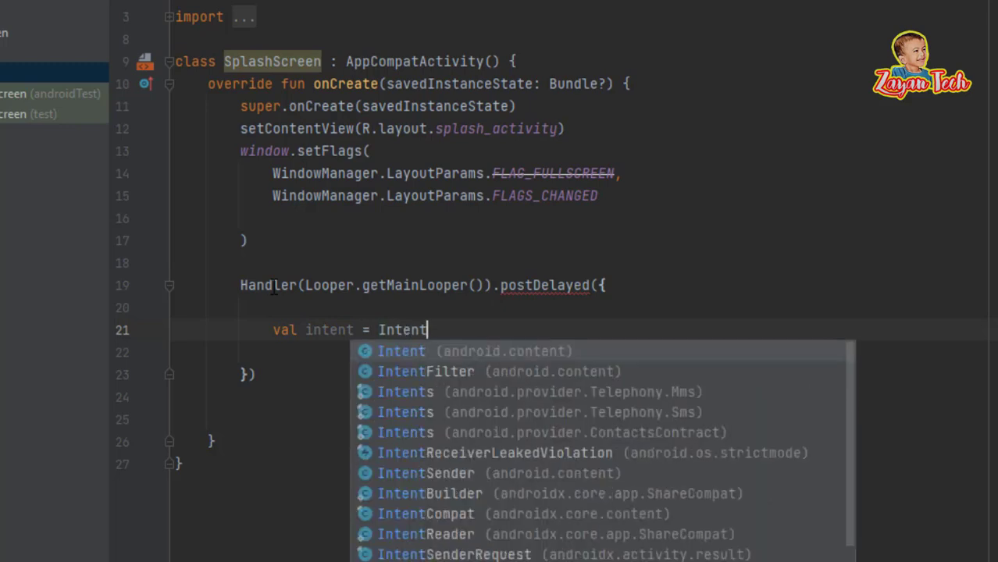
type("(this")
key("Escape")
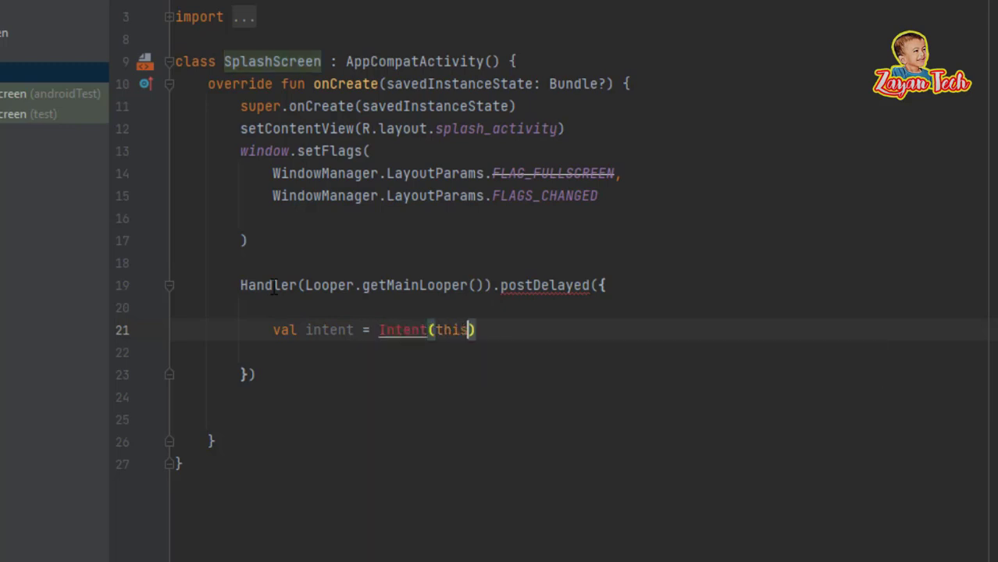
type(",Main")
key("Return")
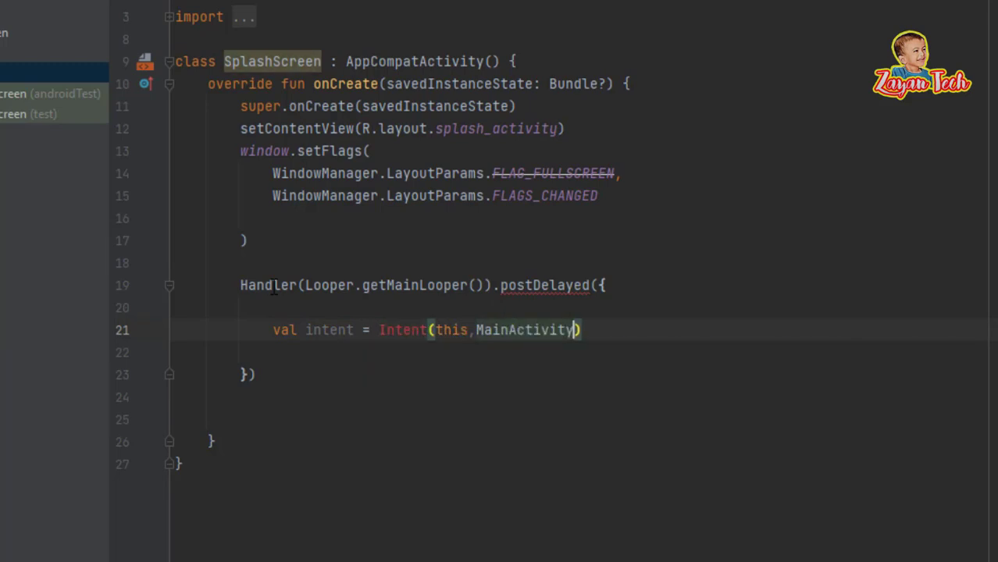
type("::")
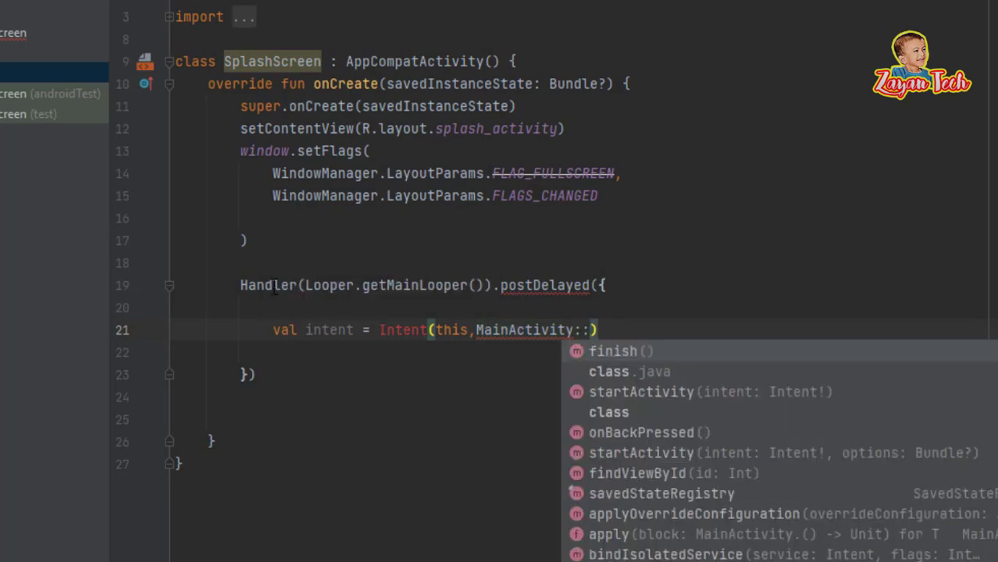
type("cl")
key("Return")
key("Return")
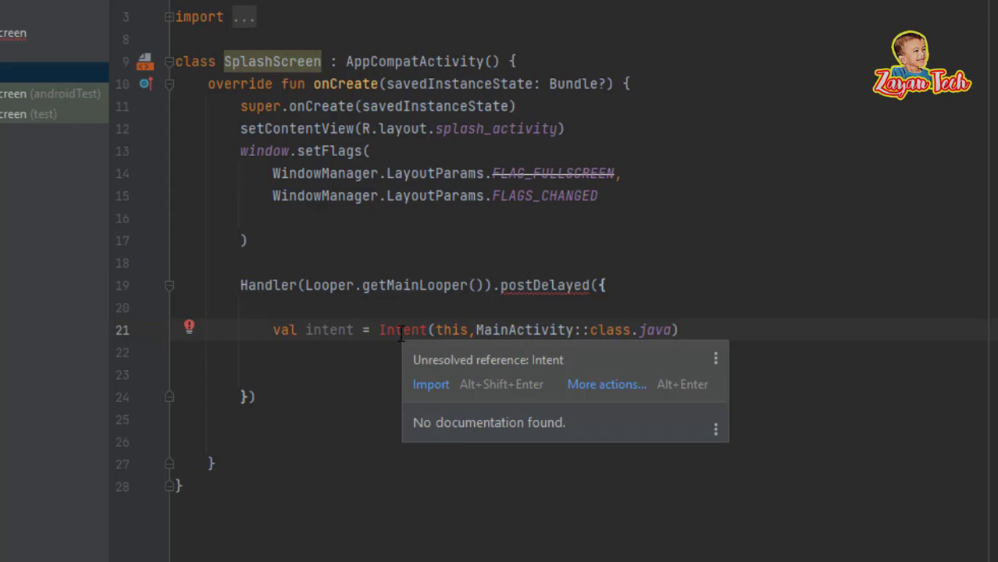
left_click(442, 393)
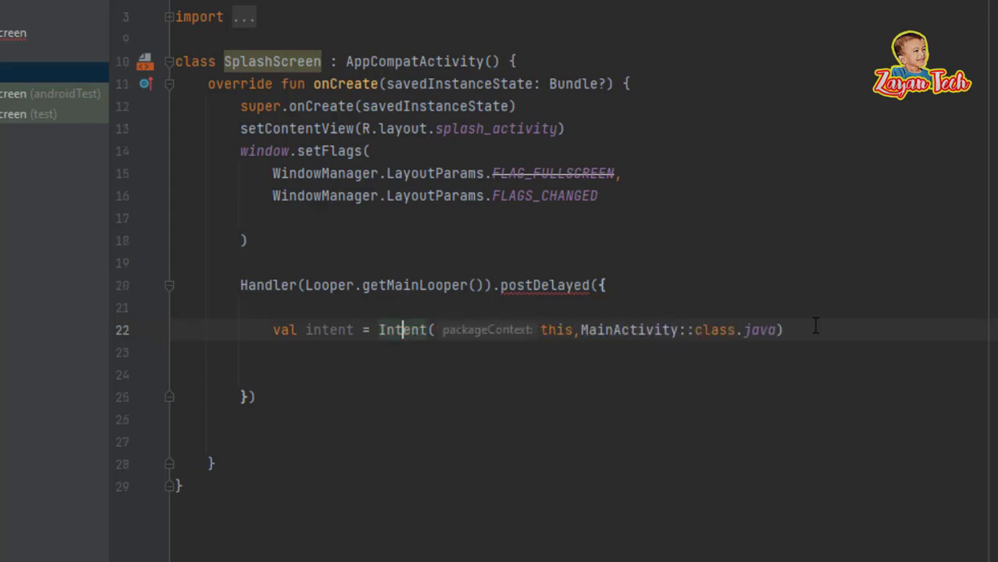
Add startActivity(intent) and finish() calls inside the delayed block.
left_click(808, 330)
key("Return")
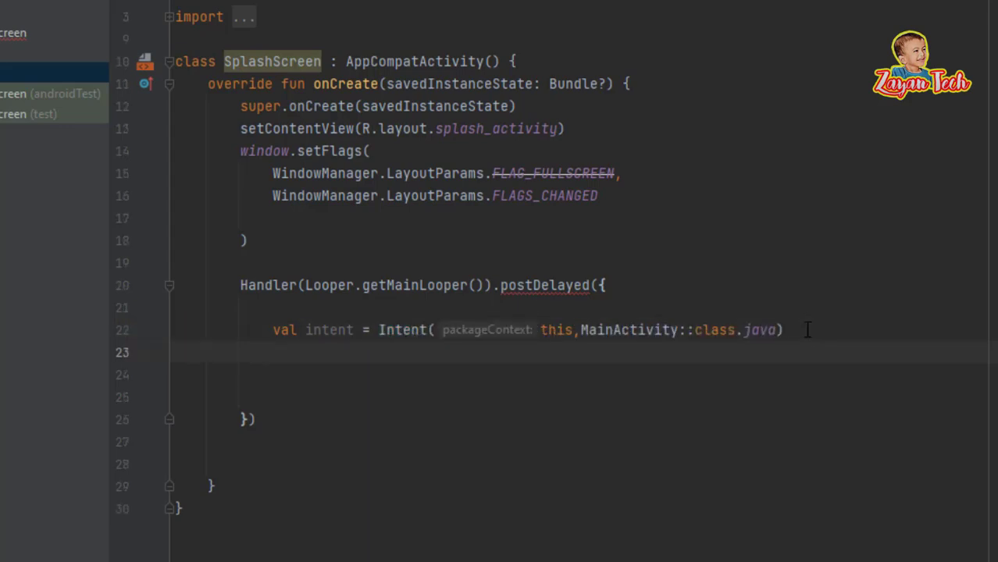
type("ta")
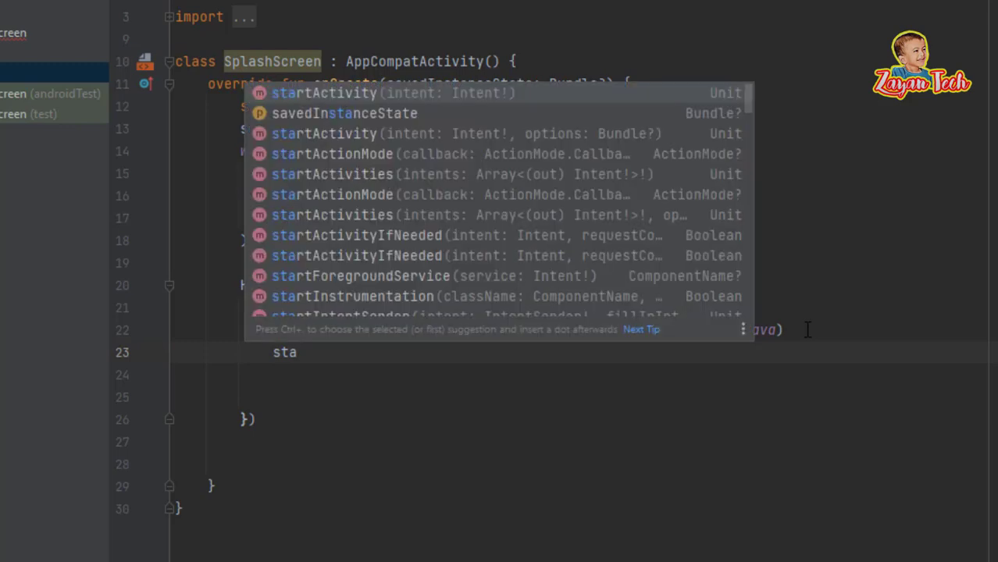
type("rt")
key("Return")
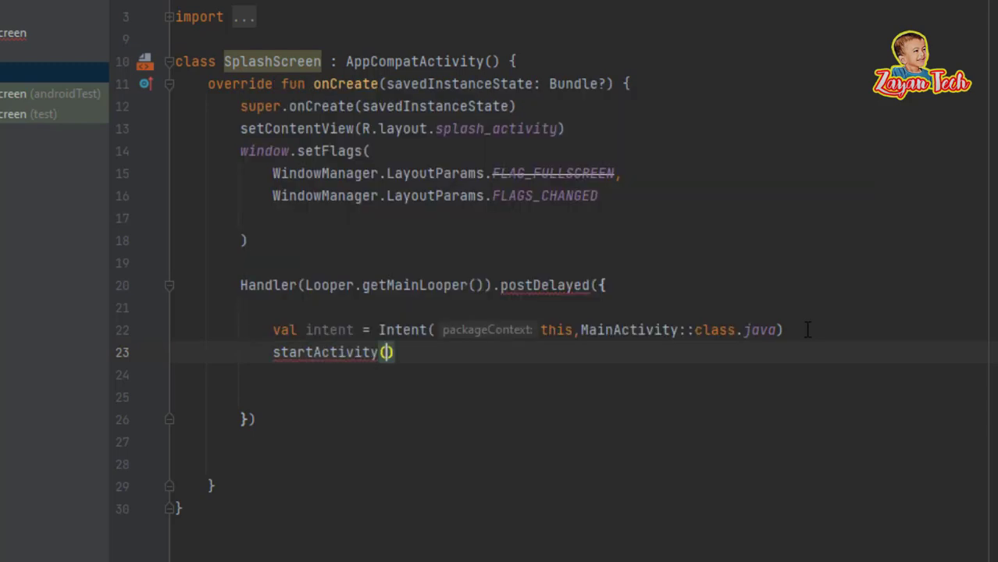
type("int")
key("Return")
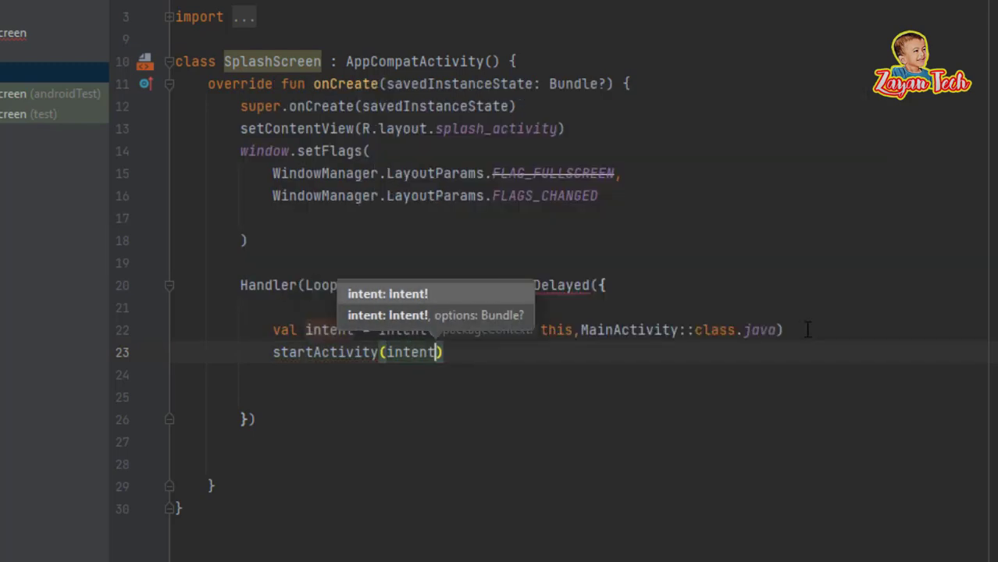
key("End")
key("Return")
type("finis")
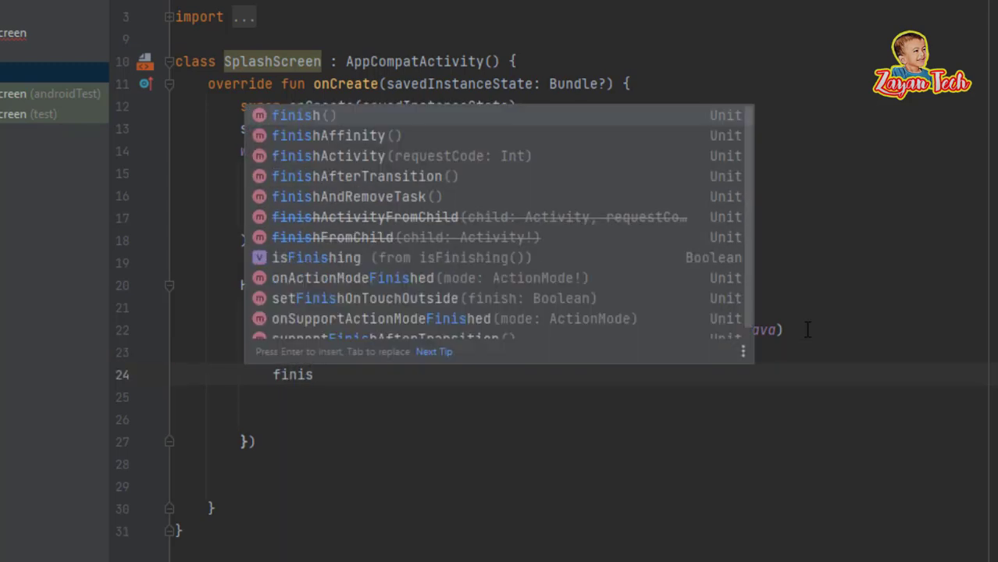
key("Return")
Tidy the block's closing brace and give postDelayed a 3000 ms delay.
key("Down")
key("Delete")
key("Down")
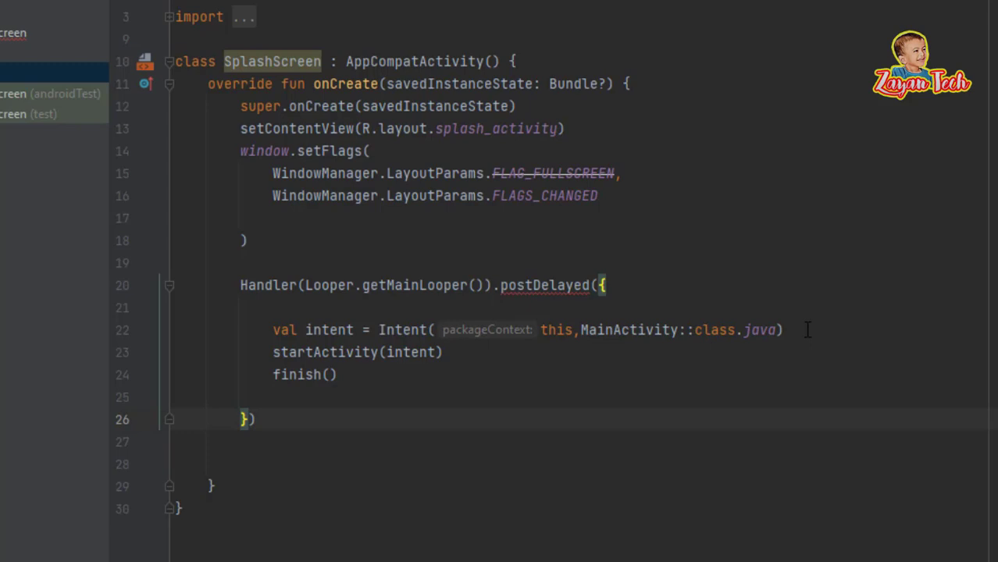
type(",30")
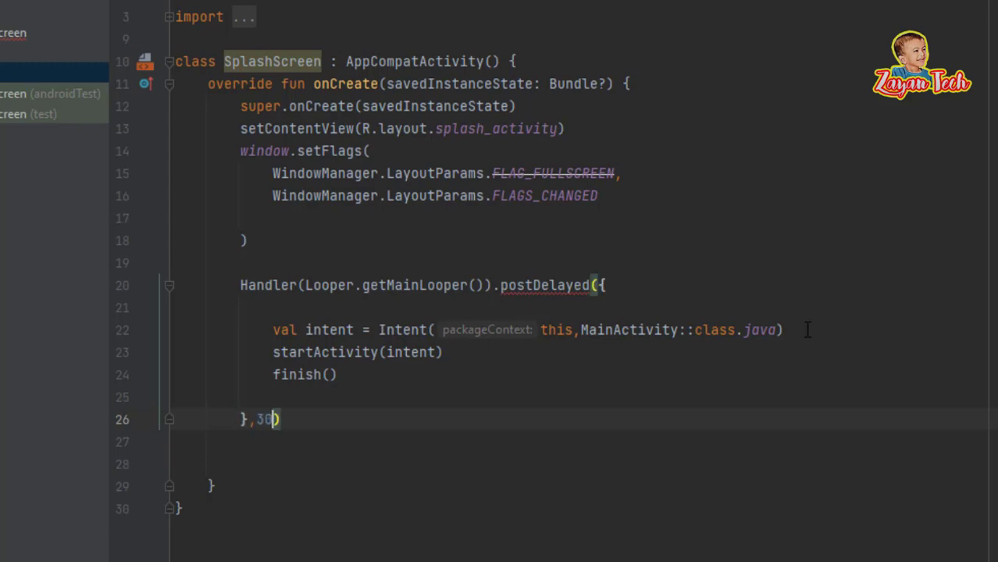
type("00")
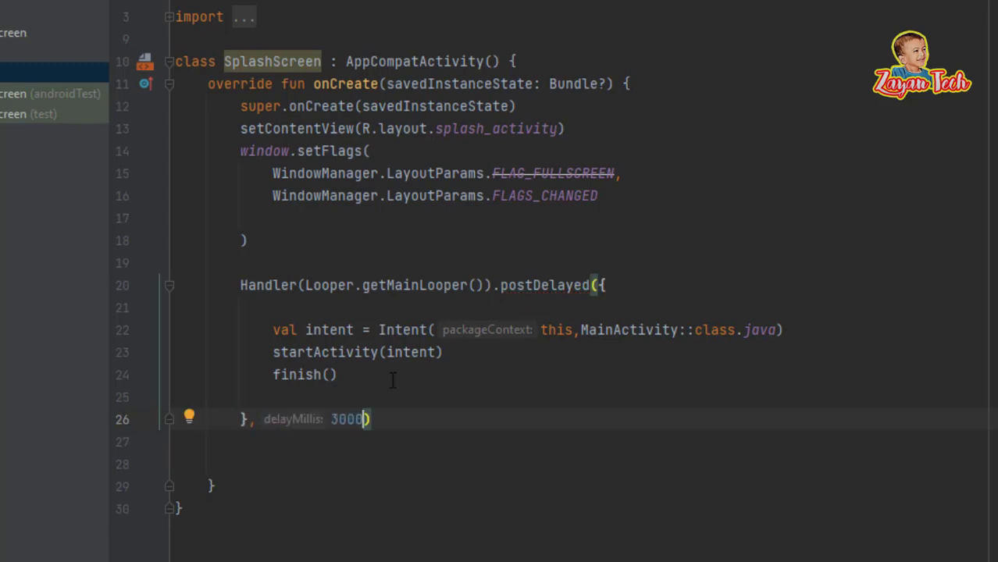
left_click(393, 377)
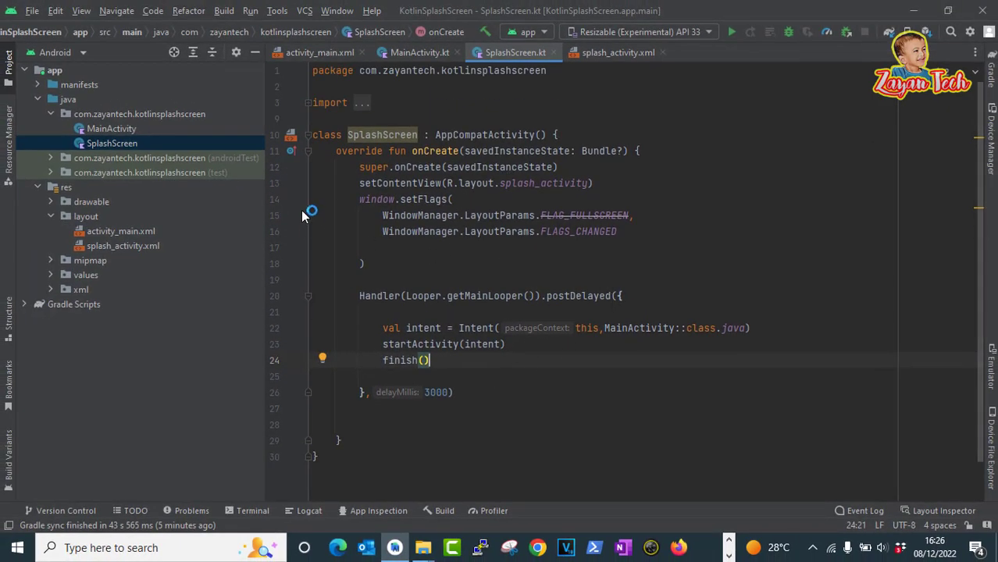
In AndroidManifest.xml, change the launcher activity name to .SplashScreen.
left_click(38, 84)
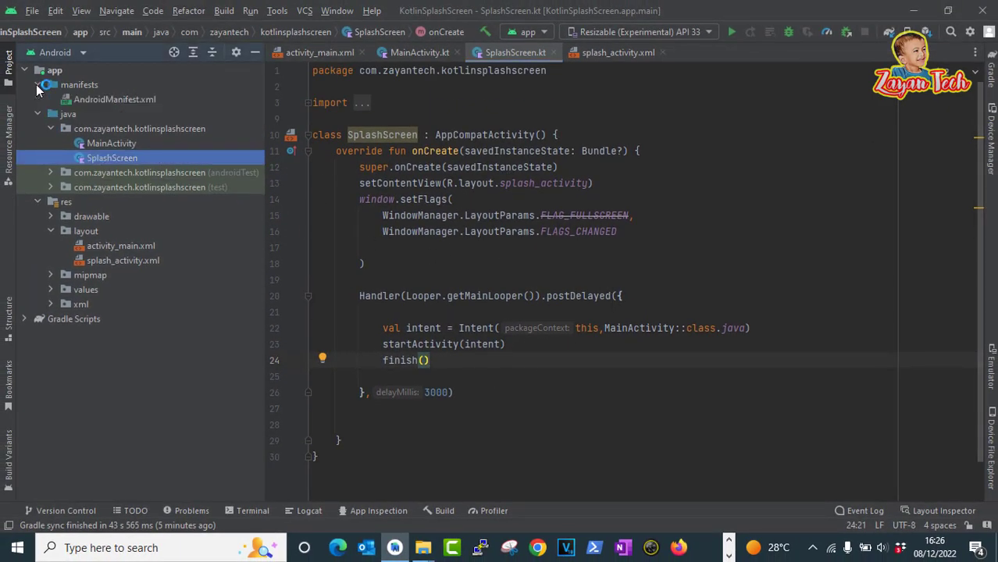
left_click(100, 100)
double_click(82, 104)
scroll(500, 281, "down", 3)
double_click(329, 248)
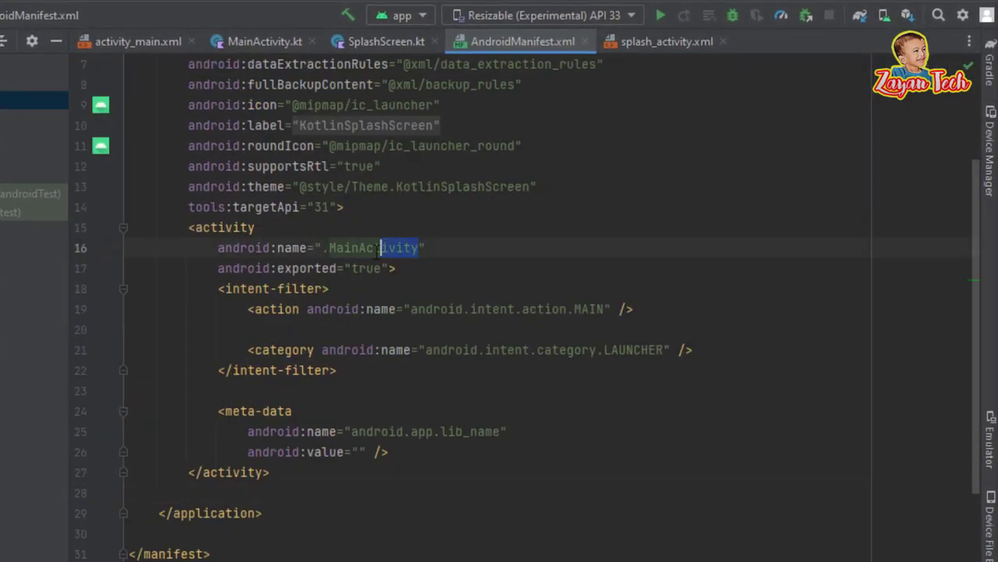
type("Sp")
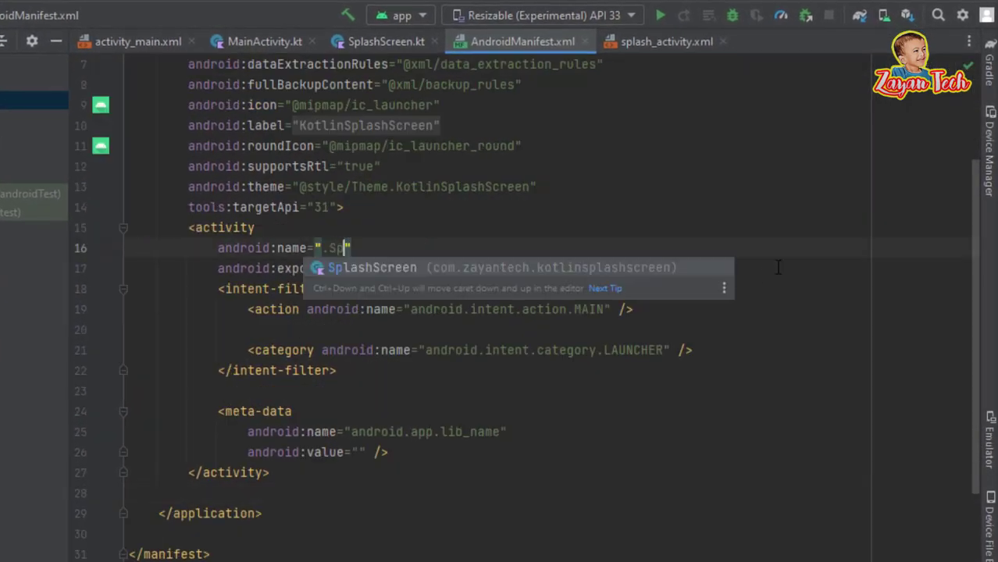
type("l")
key("Return")
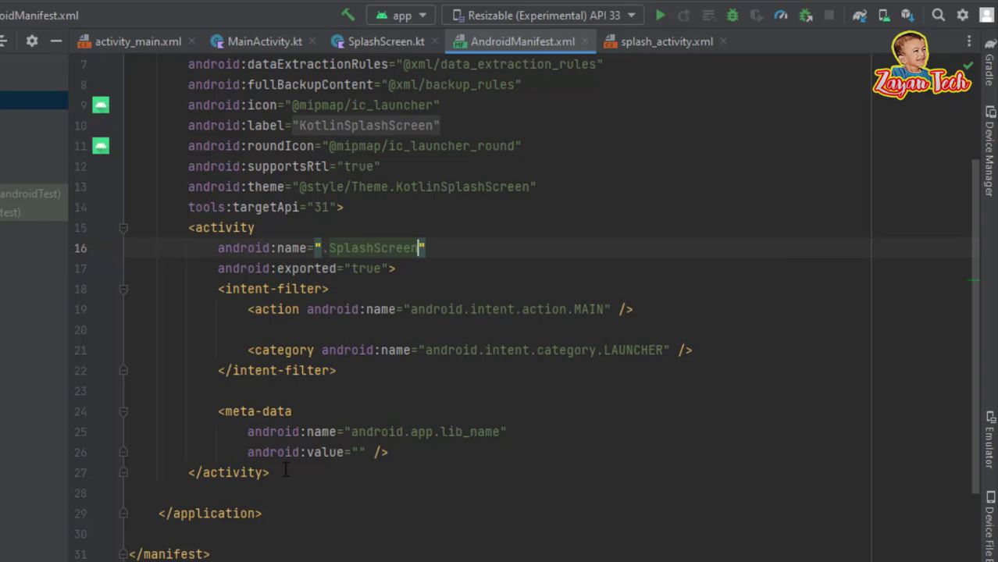
Declare a separate <activity android:name=".MainActivity"/> entry in the manifest.
left_click(286, 470)
key("Return")
type("<")
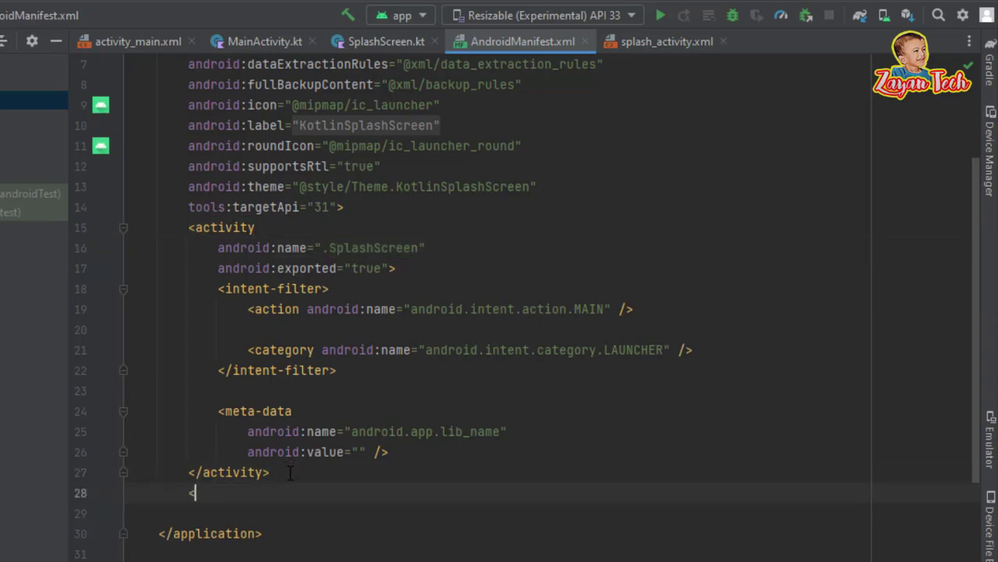
type("a")
key("Return")
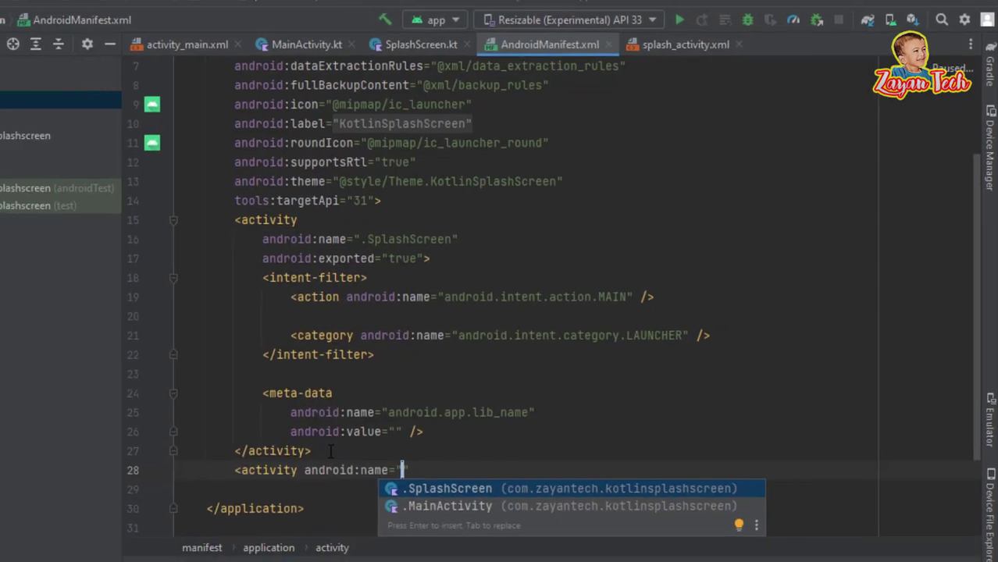
key("Down")
key("Return")
type("/>")
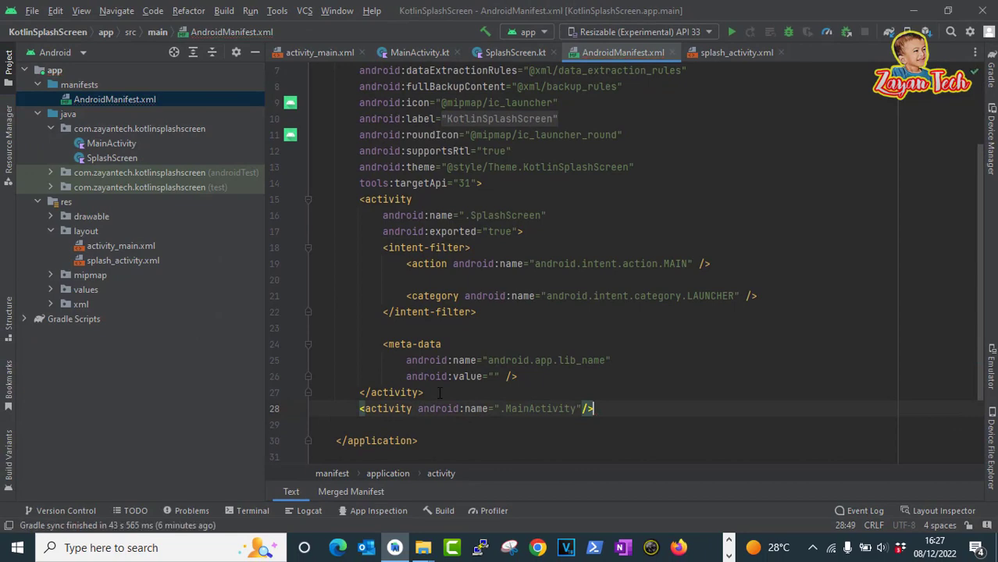
double_click(120, 261)
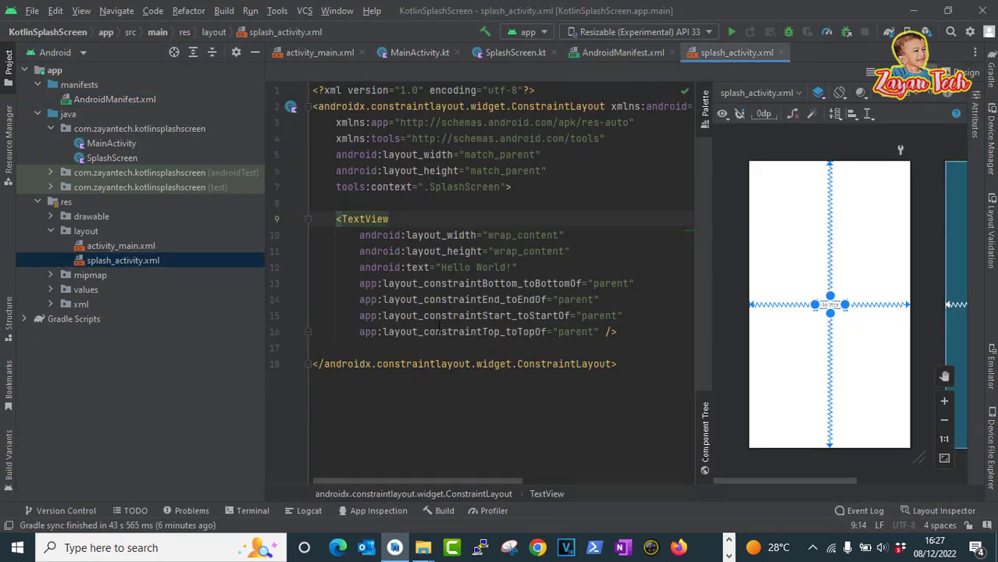
Replace the Hello World TextView with a new ImageView element in splash_activity.xml.
left_click(562, 267)
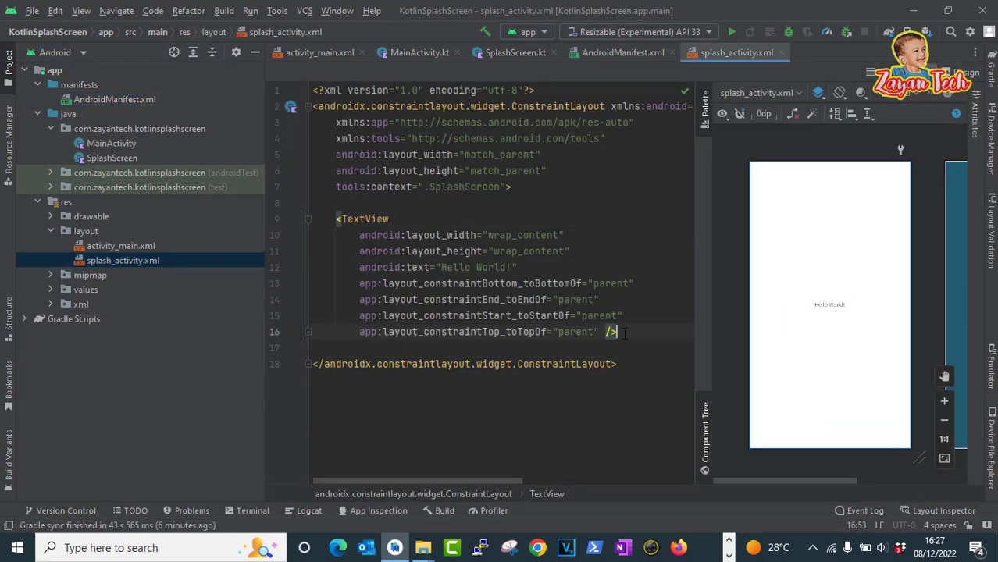
left_click_drag(617, 332, 324, 218)
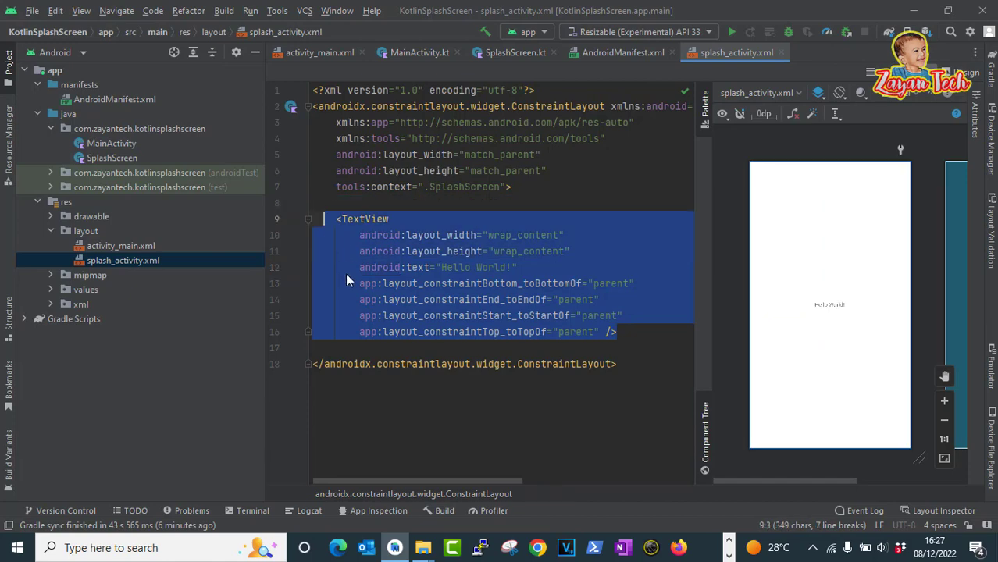
key("Delete")
type("<")
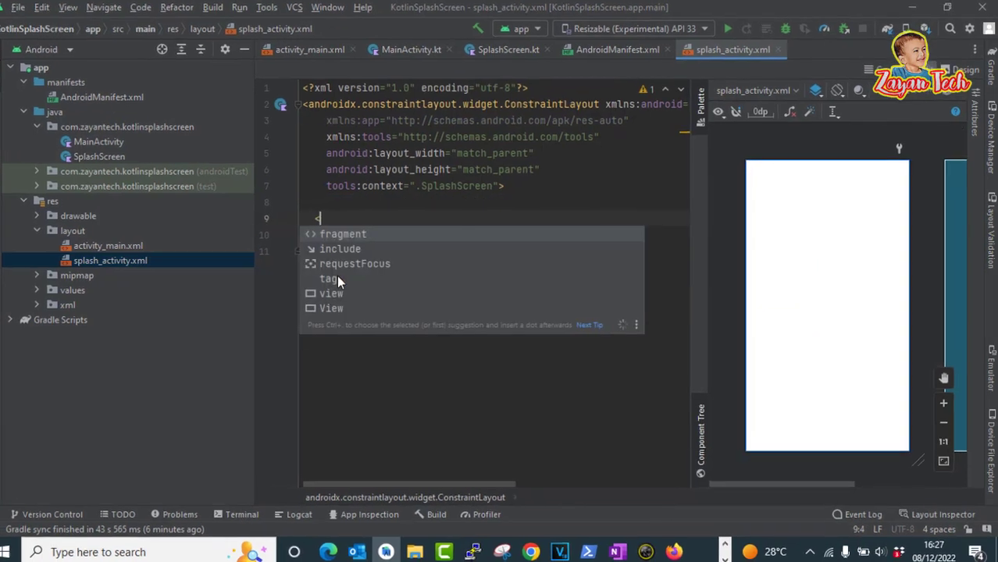
type("imag")
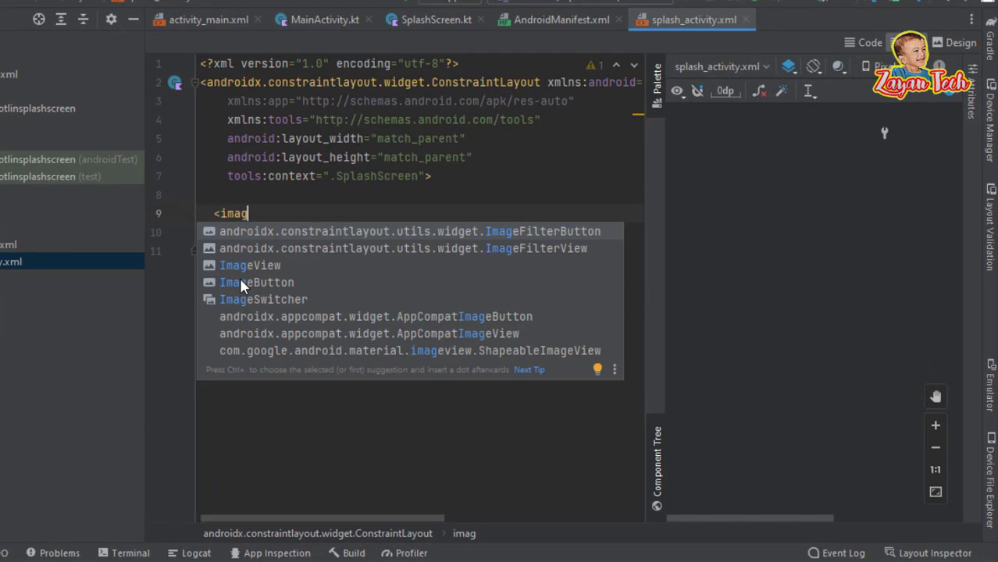
key("Down")
key("Down")
key("Return")
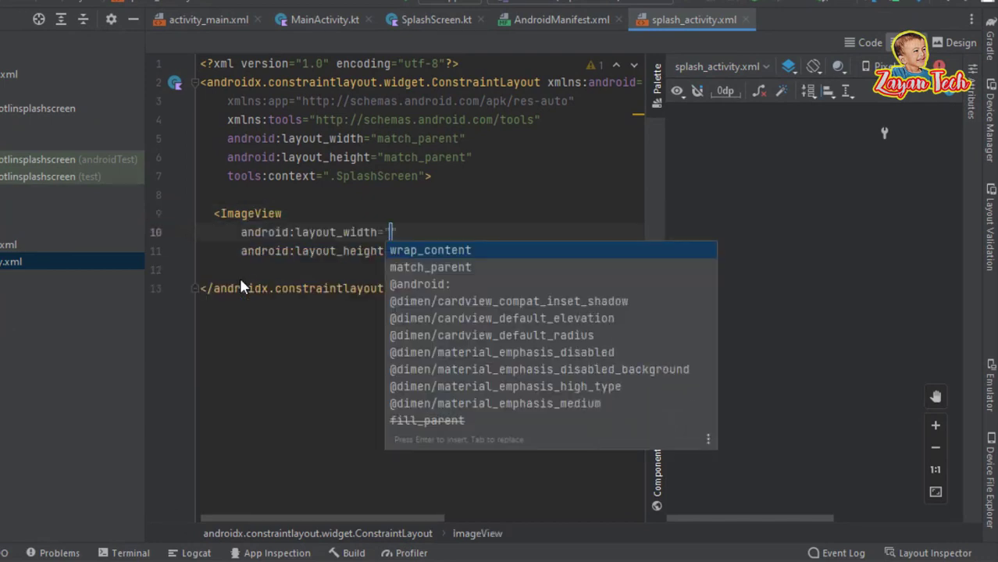
type("200")
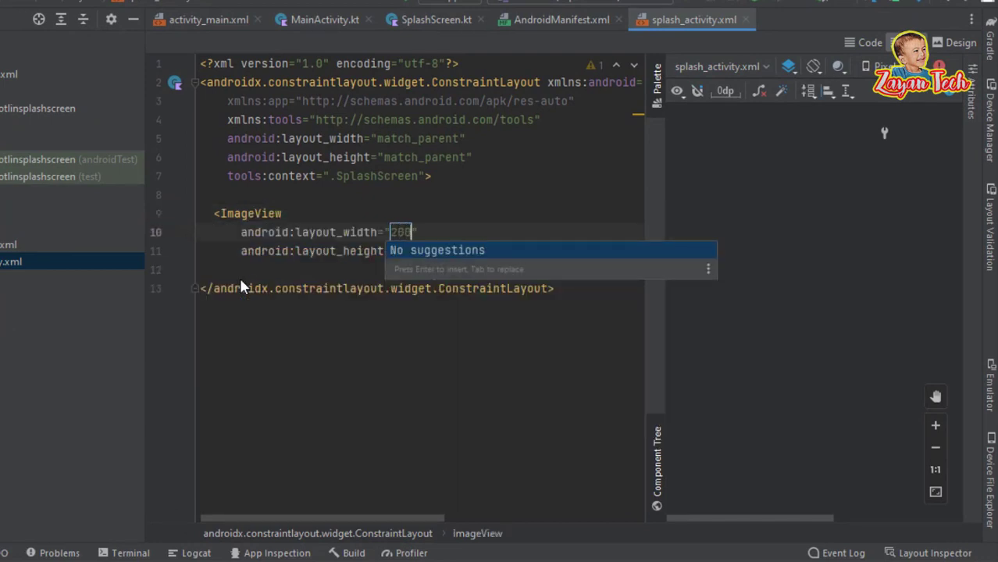
type("dp")
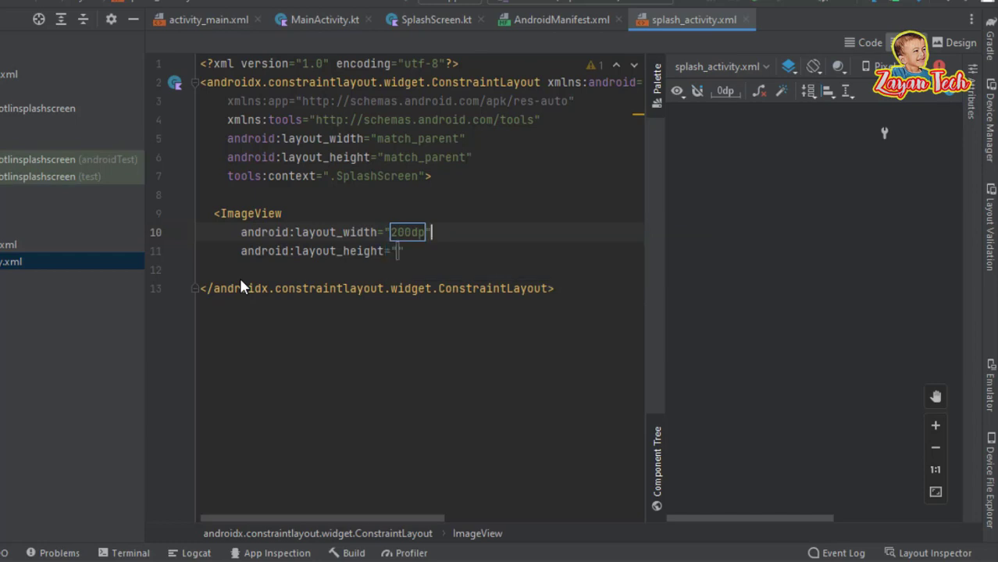
key("Return")
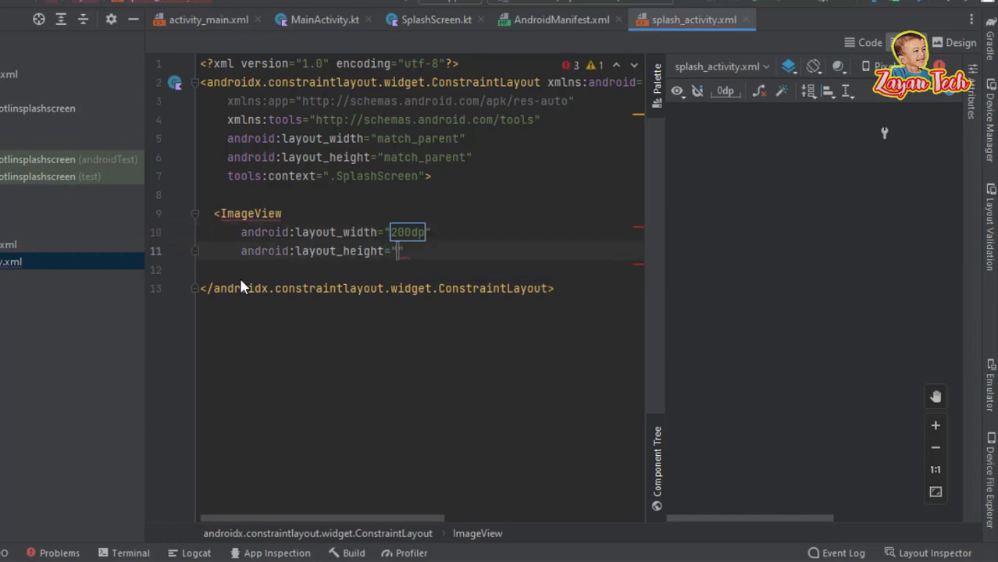
type("300")
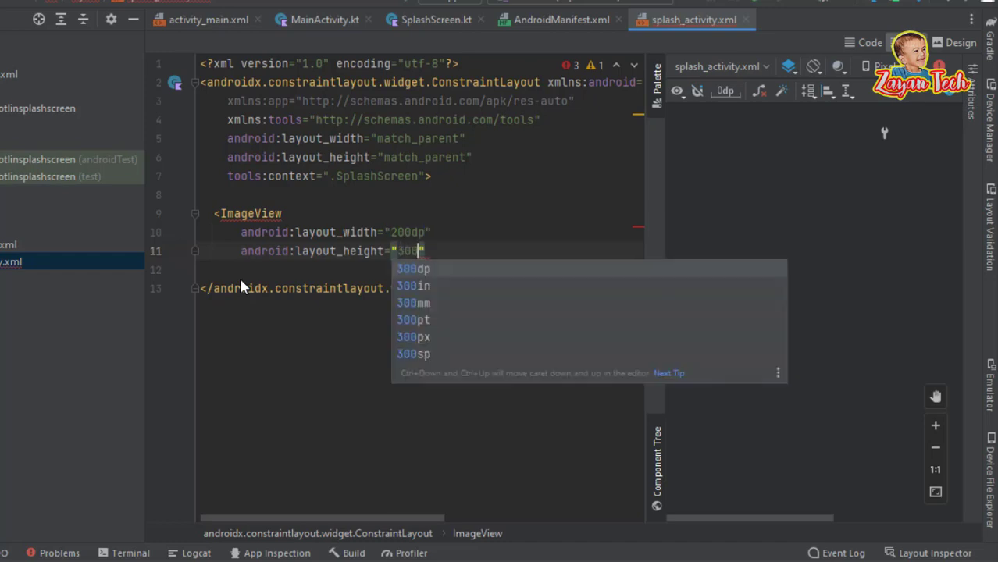
type("dp")
key("Right")
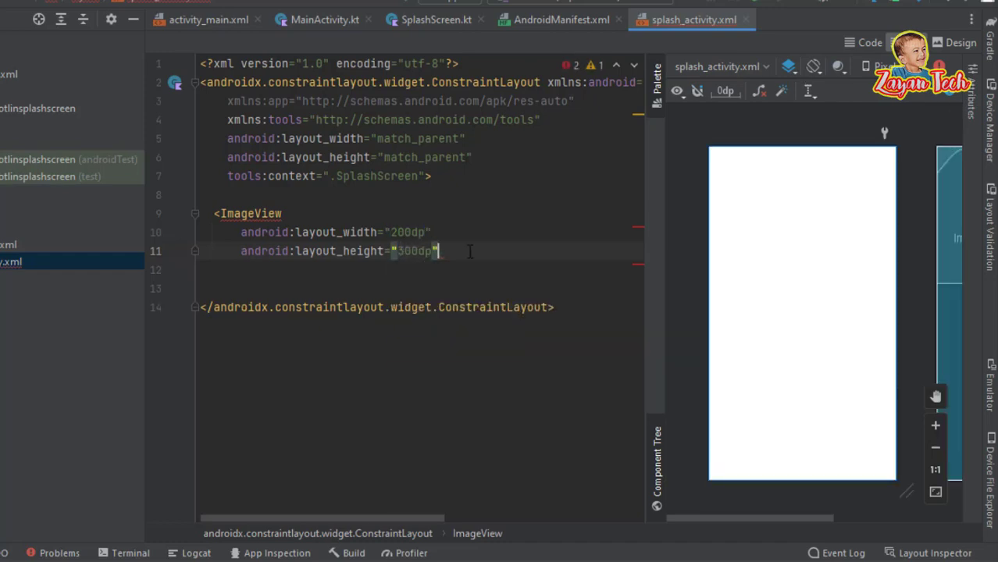
key("Return")
type("sr")
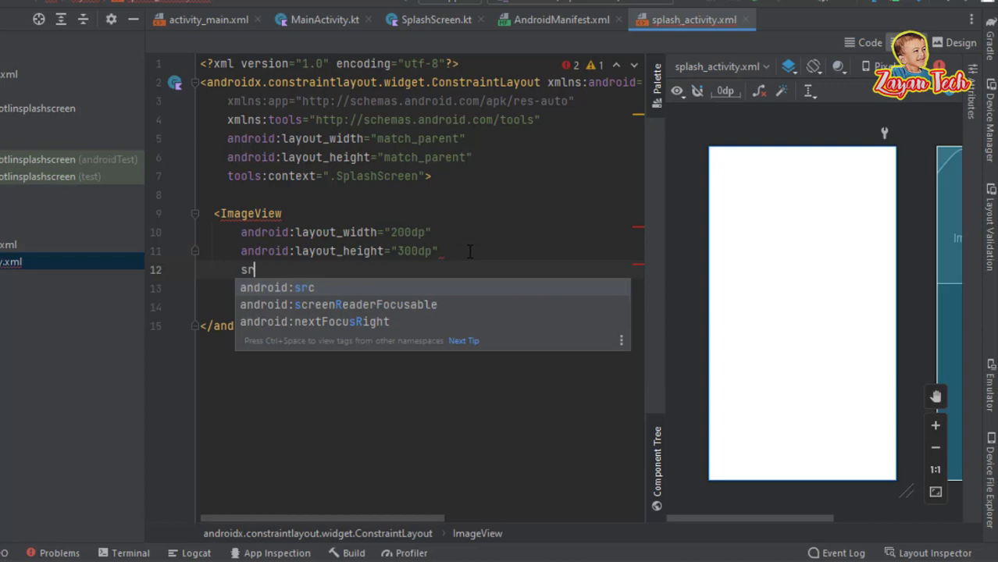
key("Return")
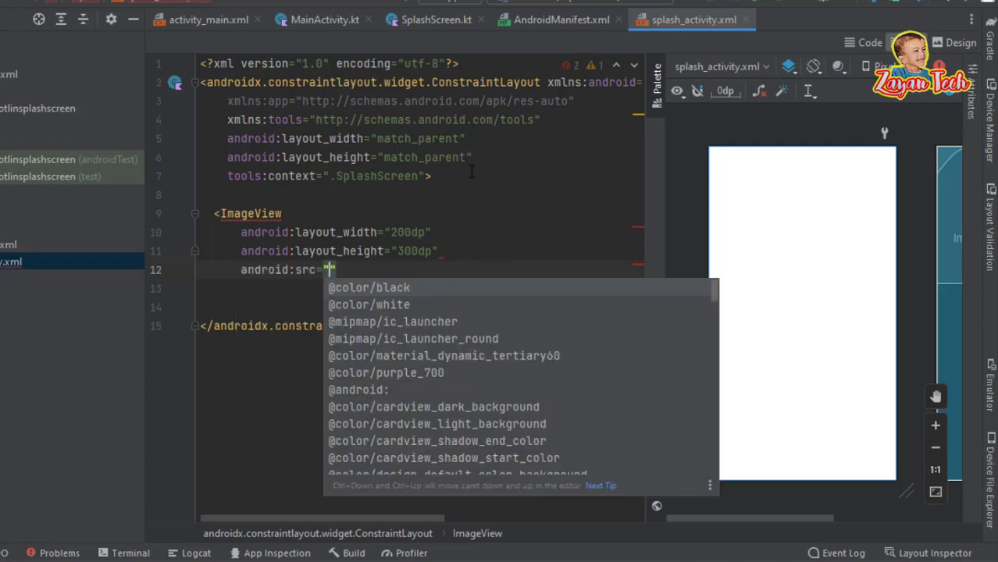
key("Down")
key("Down")
key("Return")
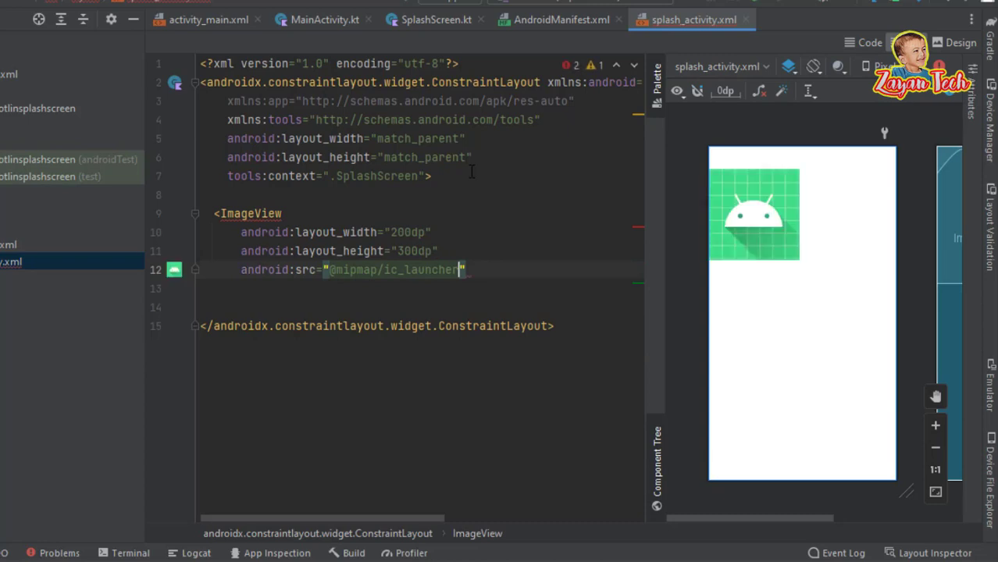
type("/>")
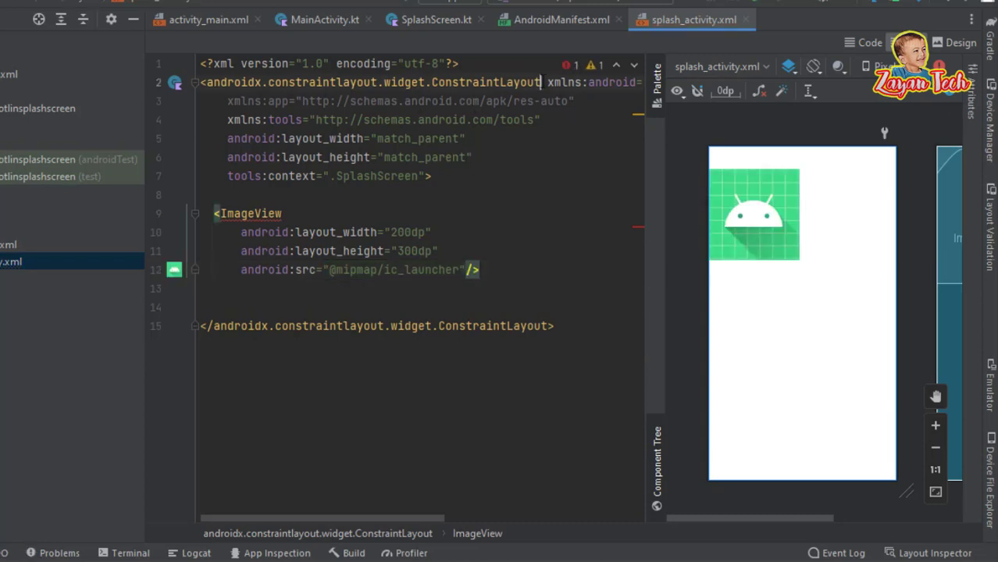
left_click_drag(540, 82, 208, 83)
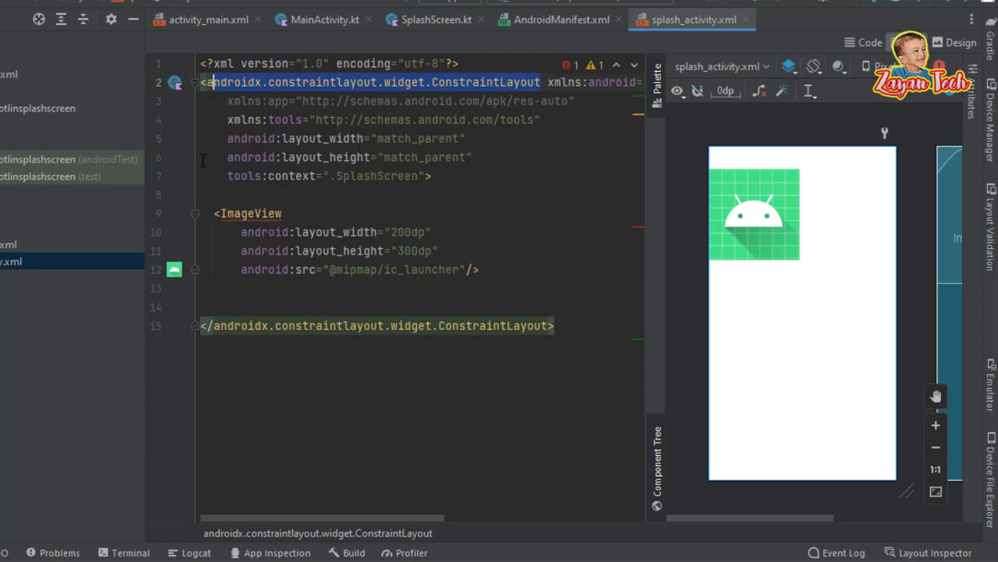
Change the root to a RelativeLayout with android:gravity="center".
key("BackSpace")
type("Rel")
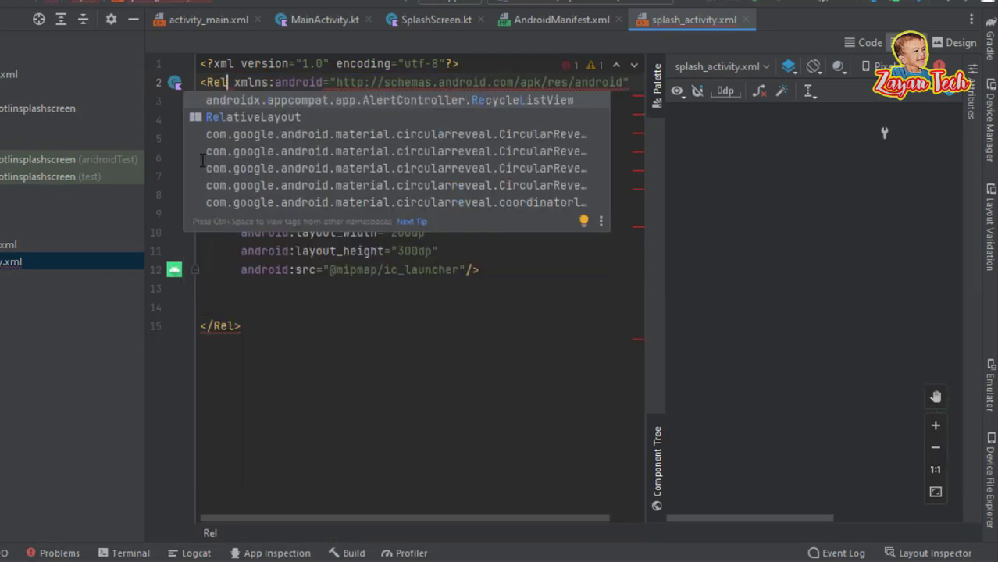
key("Down")
key("Return")
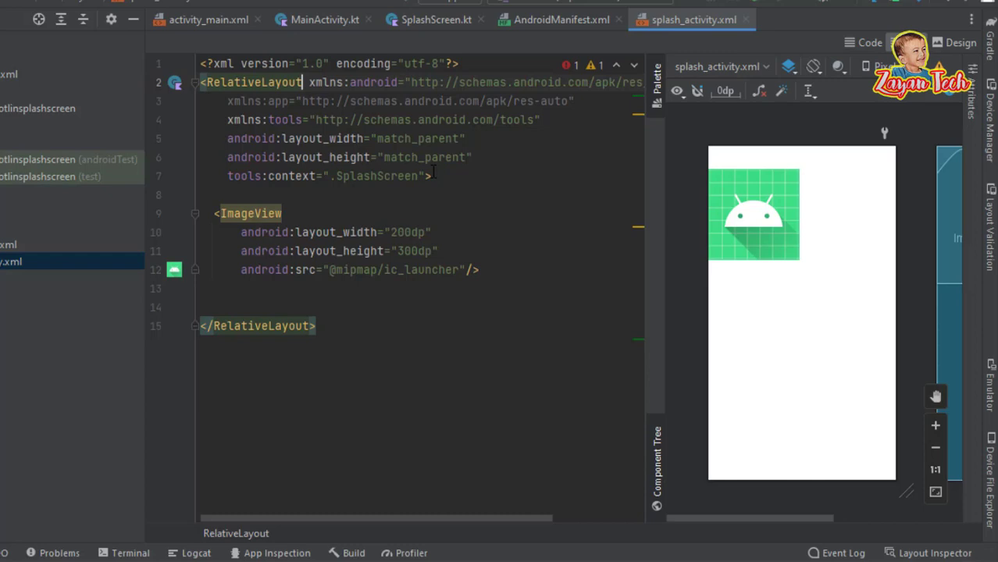
left_click(489, 156)
key("Return")
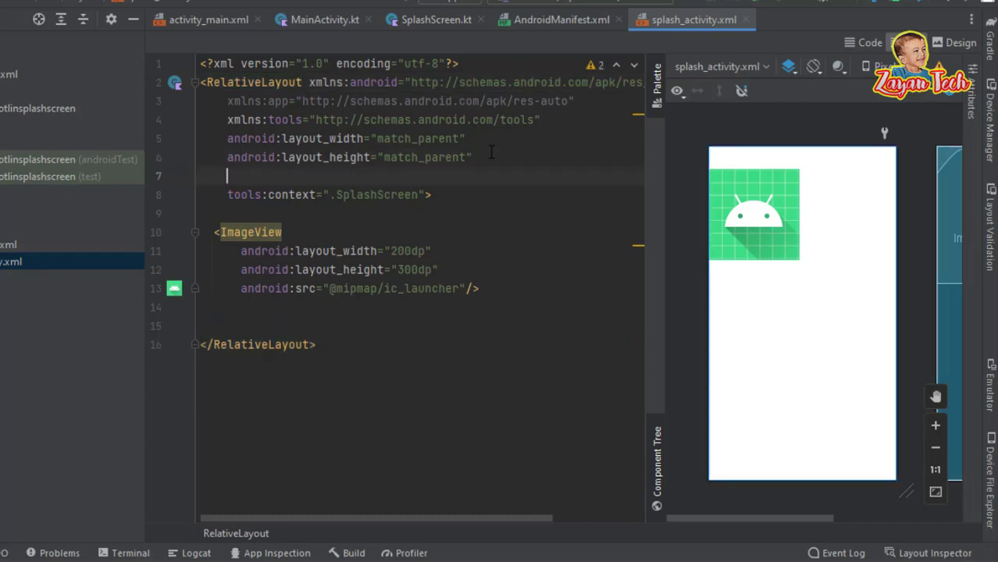
type("gra")
key("Down")
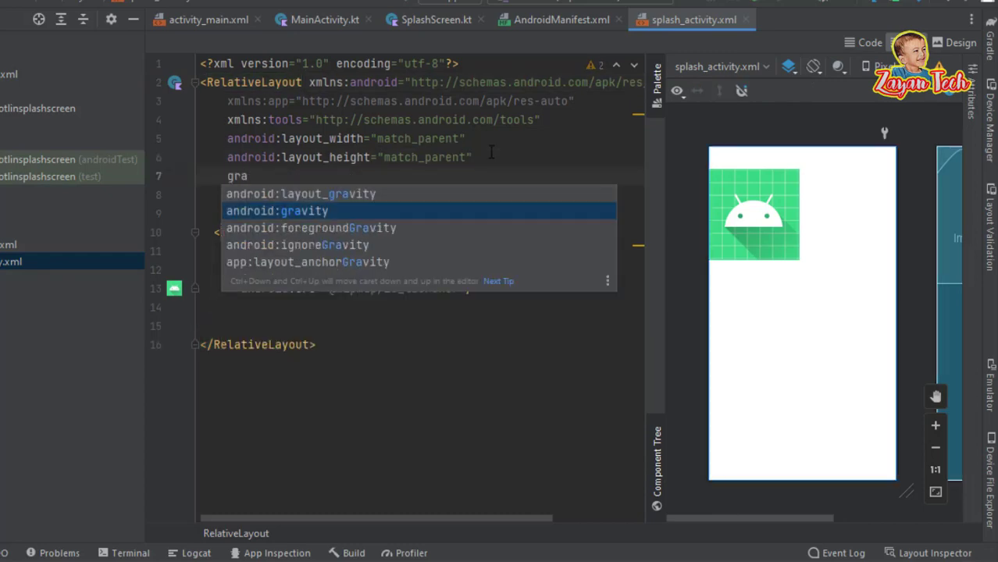
key("Return")
key("Return")
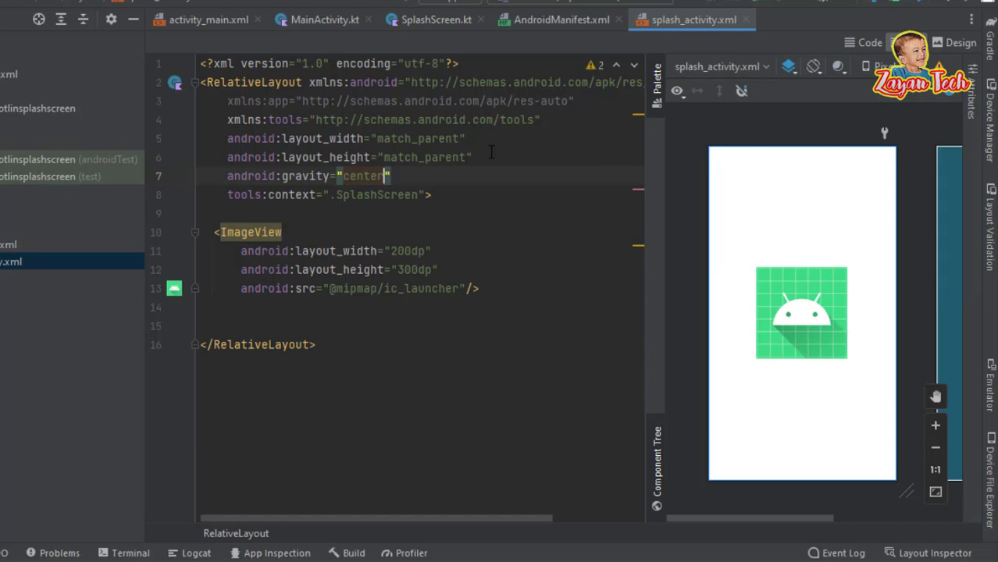
left_click(492, 346)
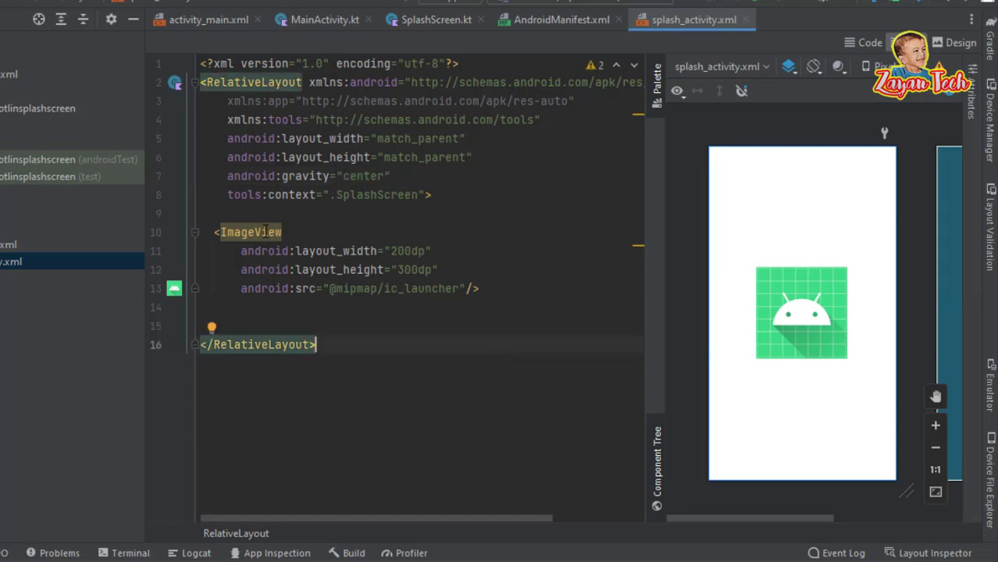
left_click(320, 279)
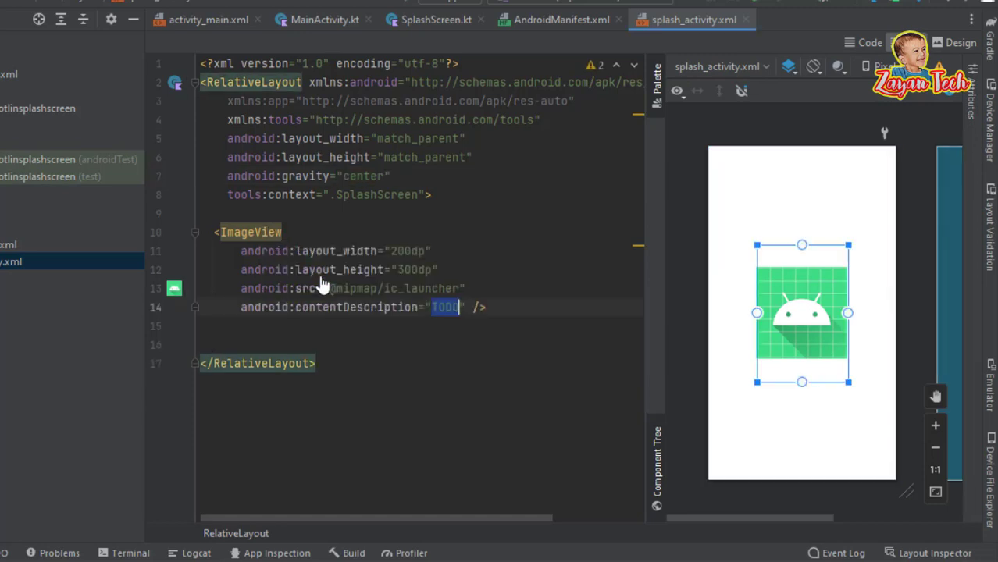
mouse_move(446, 308)
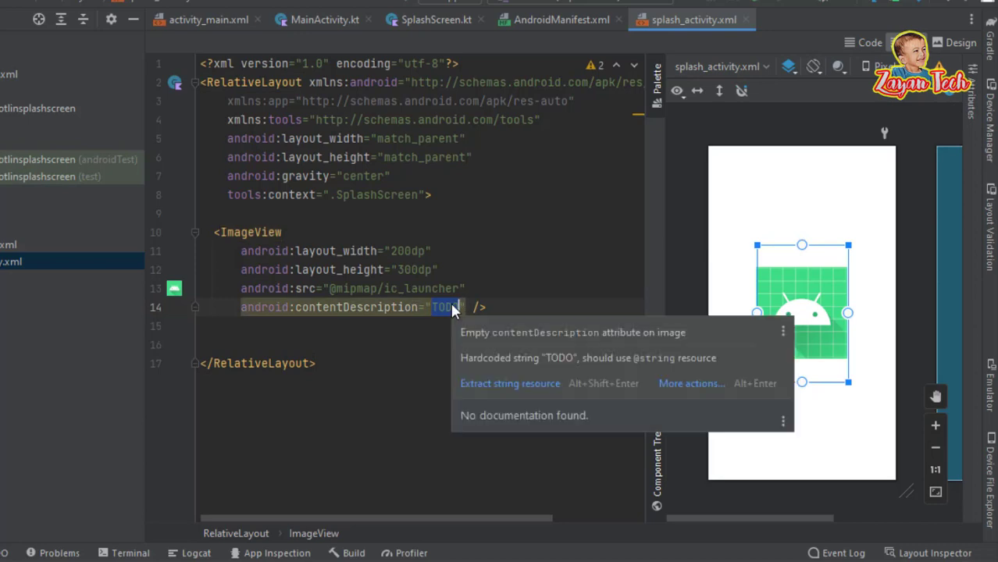
left_click(488, 383)
left_click(432, 428)
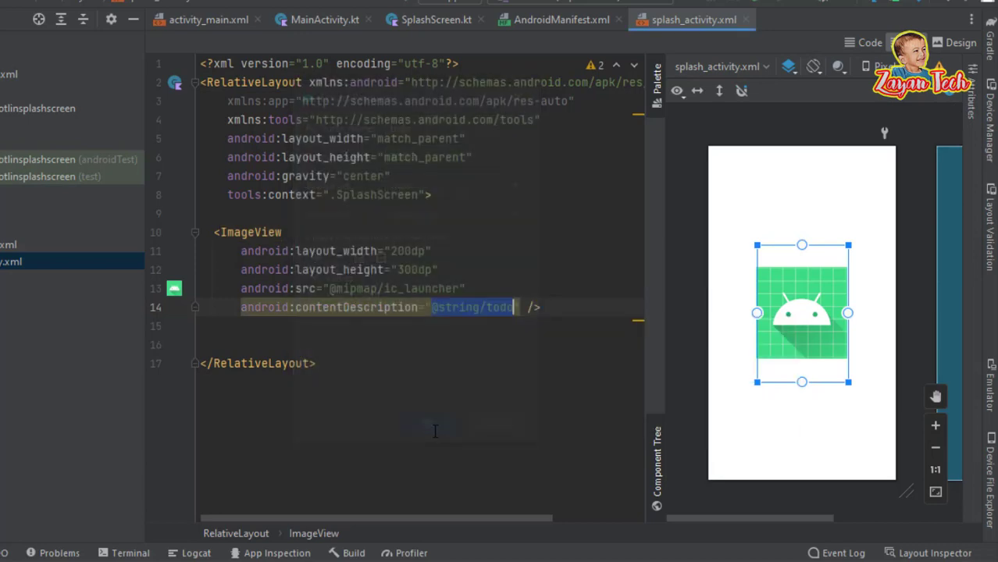
left_click_drag(461, 288, 329, 288)
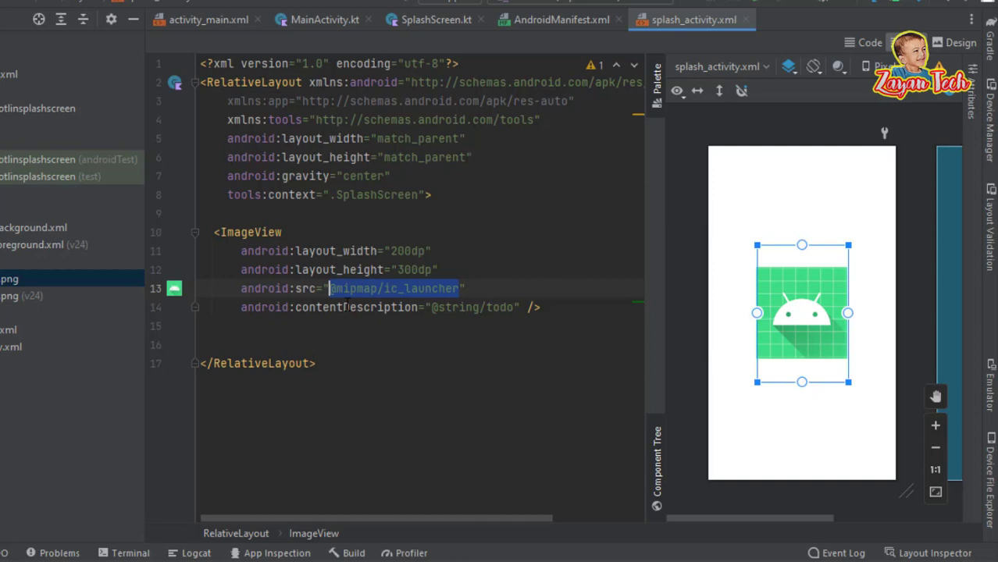
type("@dr")
key("Down")
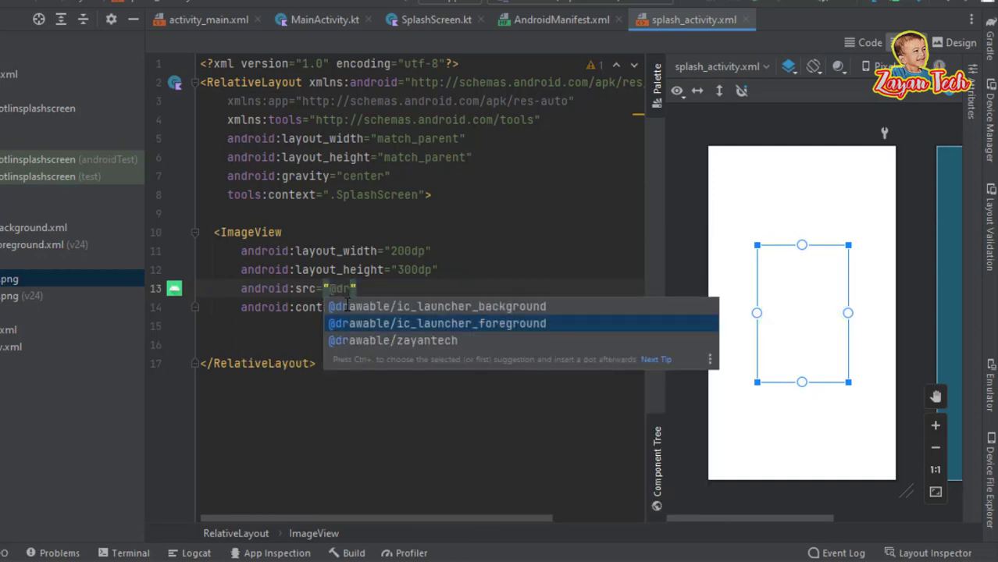
key("Down")
key("Return")
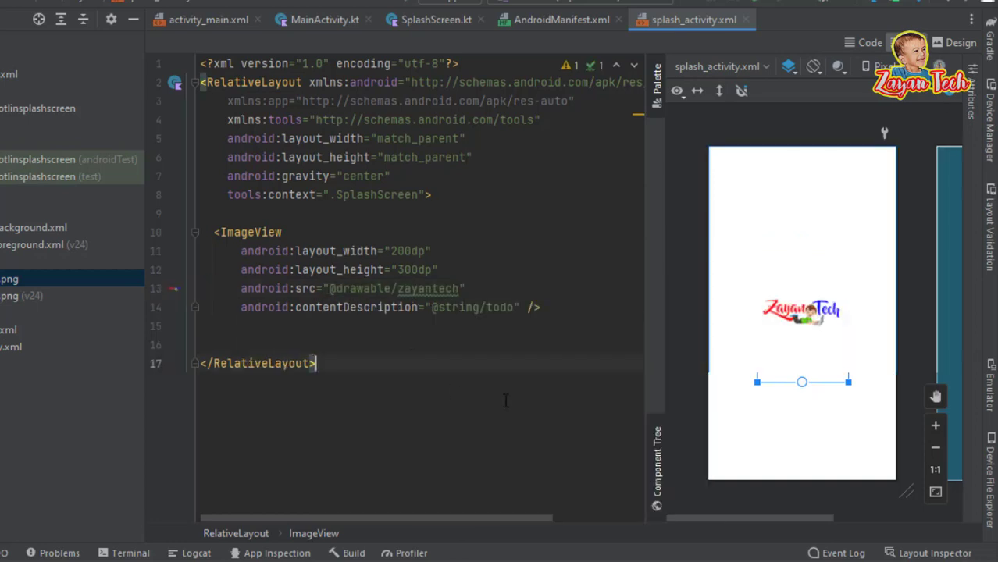
Remove the unused xmlns:app namespace line from the root layout.
left_click(506, 401)
left_click_drag(575, 101, 268, 100)
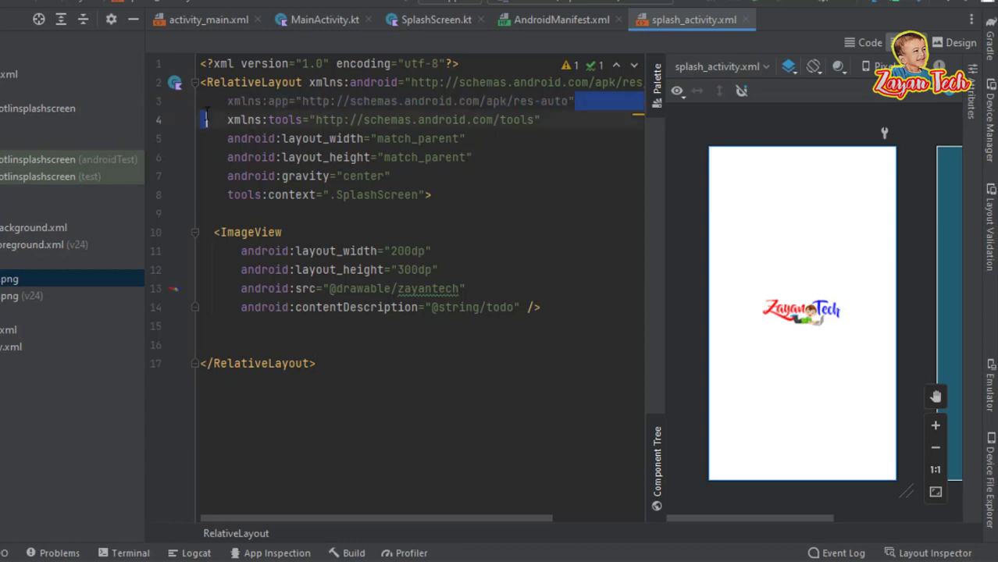
left_click_drag(575, 101, 213, 101)
key("Delete")
key("Delete")
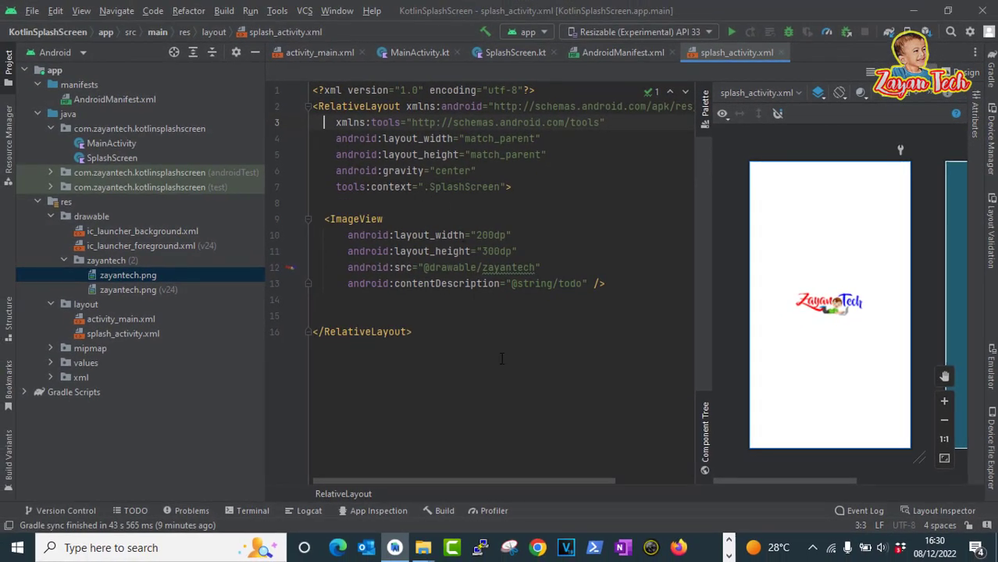
Open activity_main.xml from the Project tree.
left_click(507, 369)
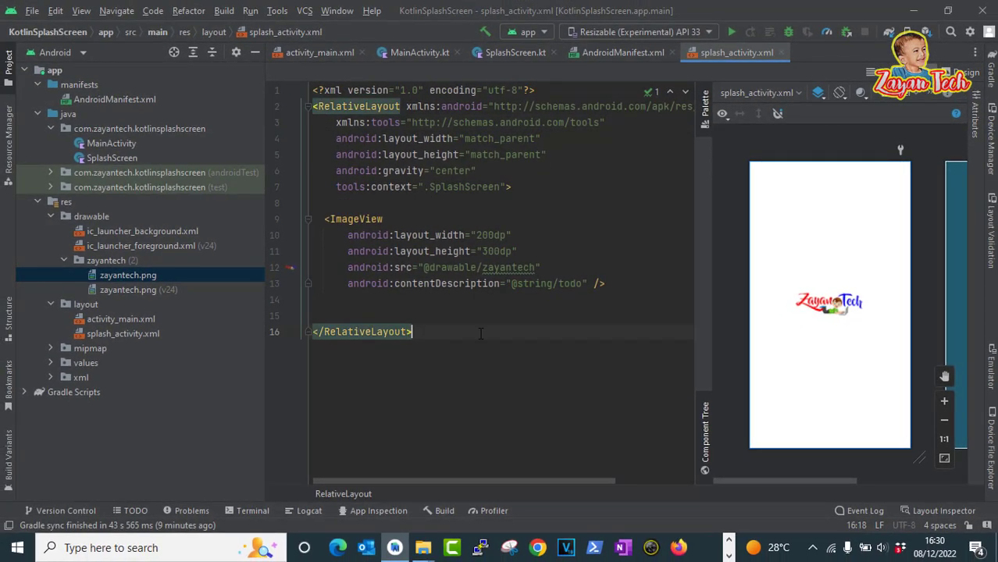
double_click(122, 157)
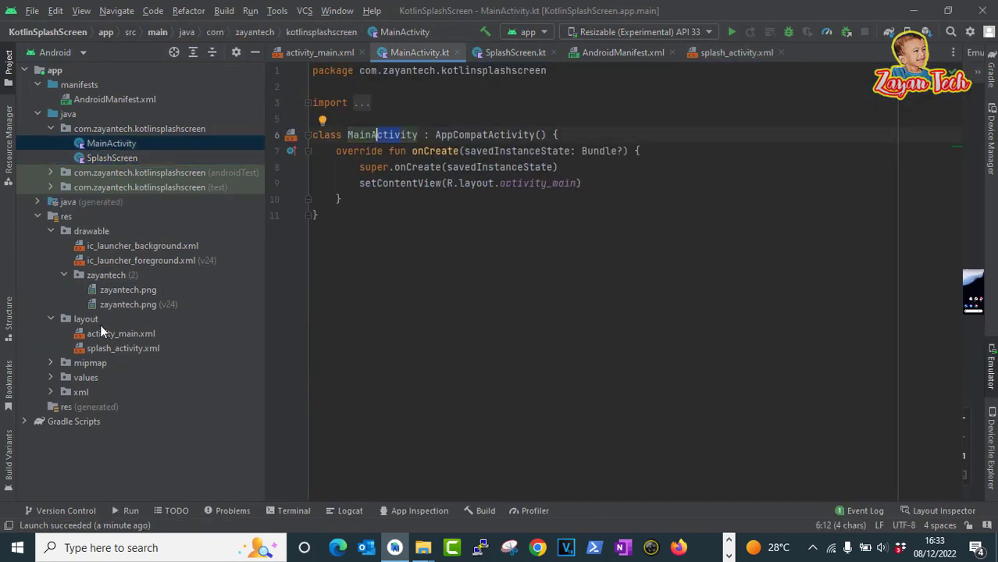
double_click(101, 334)
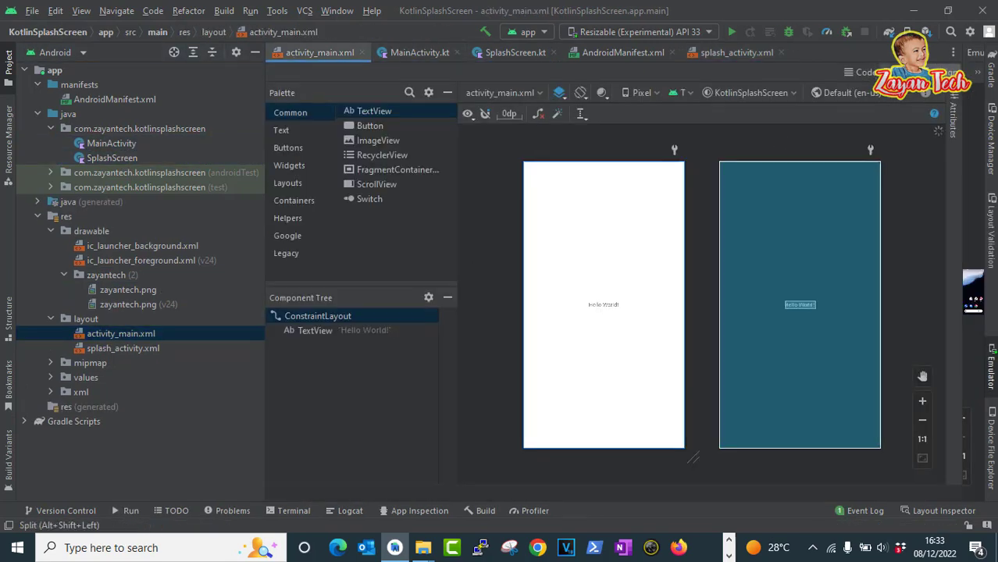
left_click(895, 72)
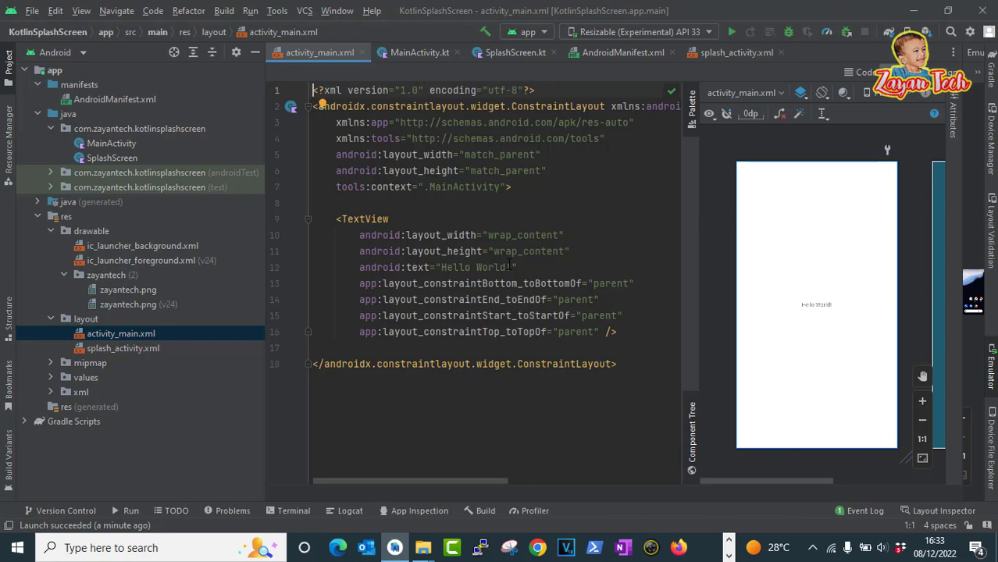
left_click_drag(515, 268, 441, 267)
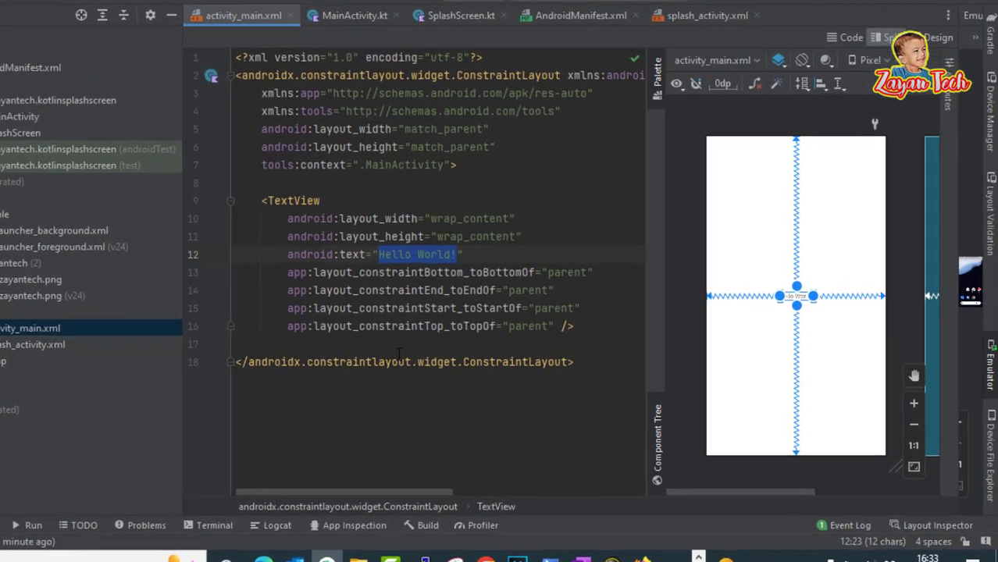
type("Welc")
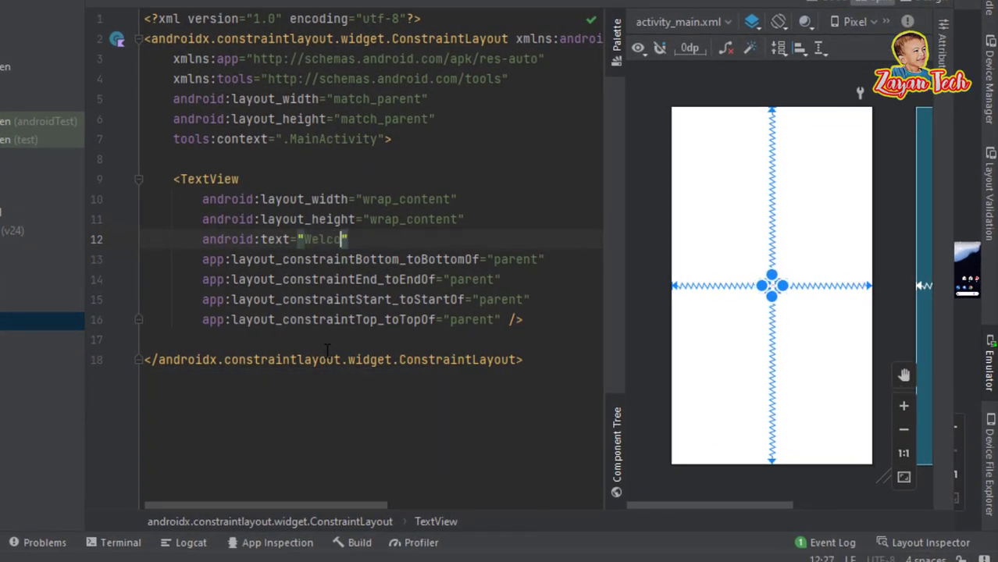
type("ome To Za")
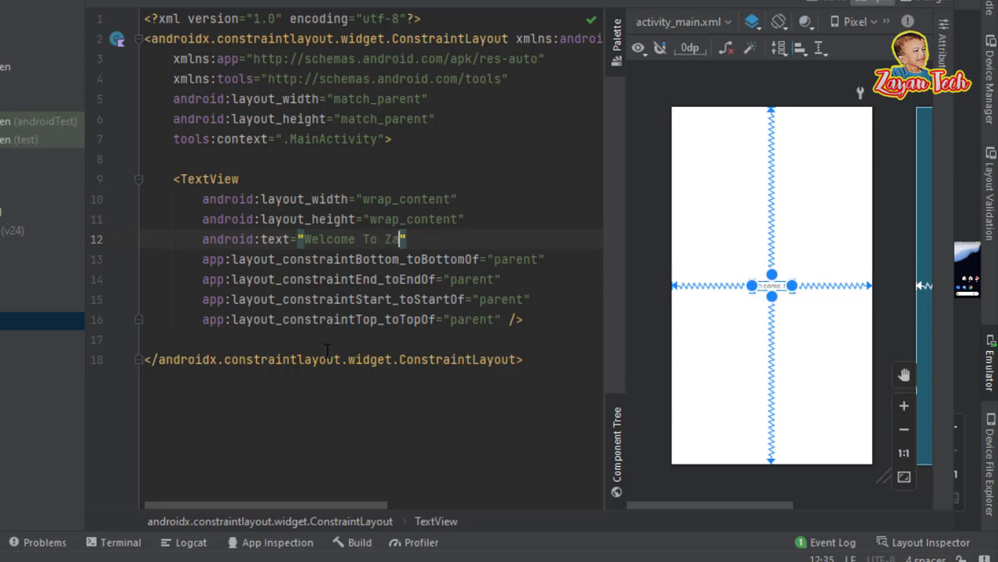
type("yanTech")
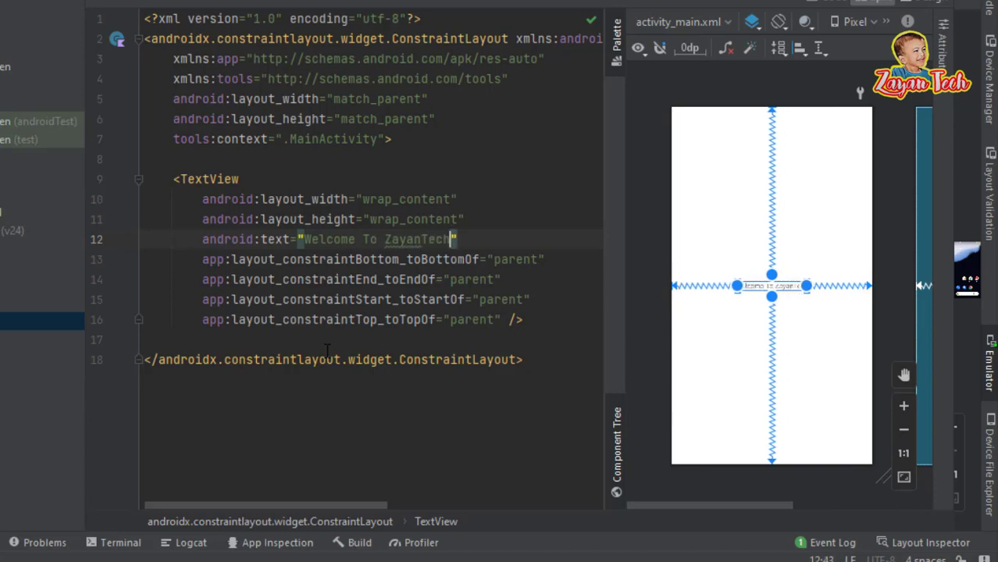
left_click(407, 240)
key("alt+Return")
key("Return")
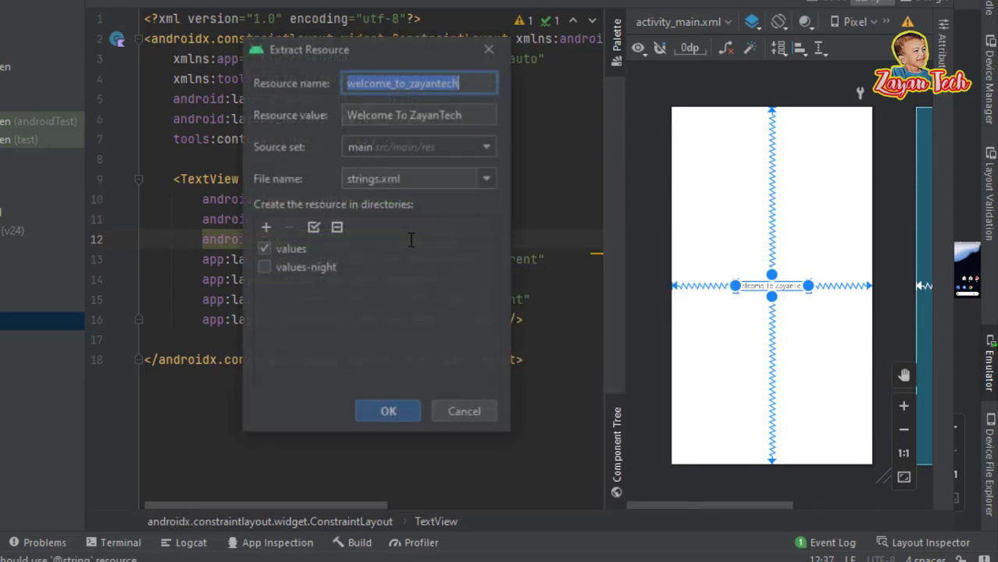
key("Return")
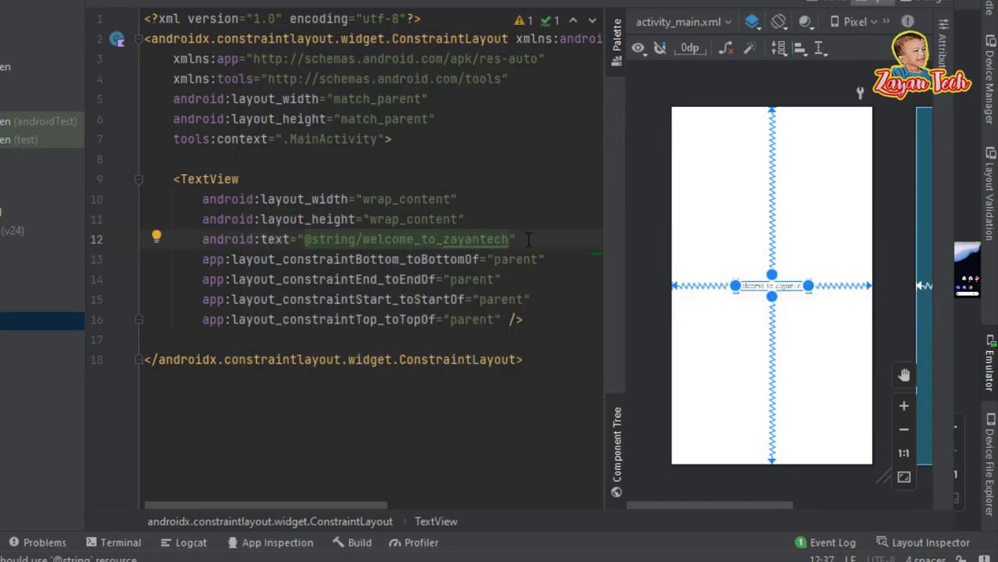
Give the TextView a textSize of 51sp.
left_click(529, 245)
key("Return")
type("te")
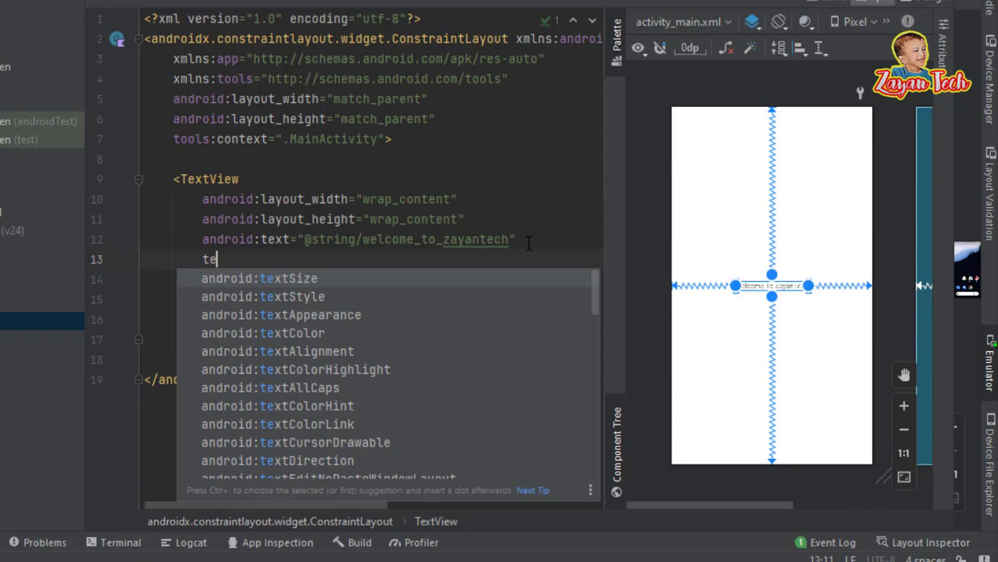
type("xt")
key("Return")
type("5")
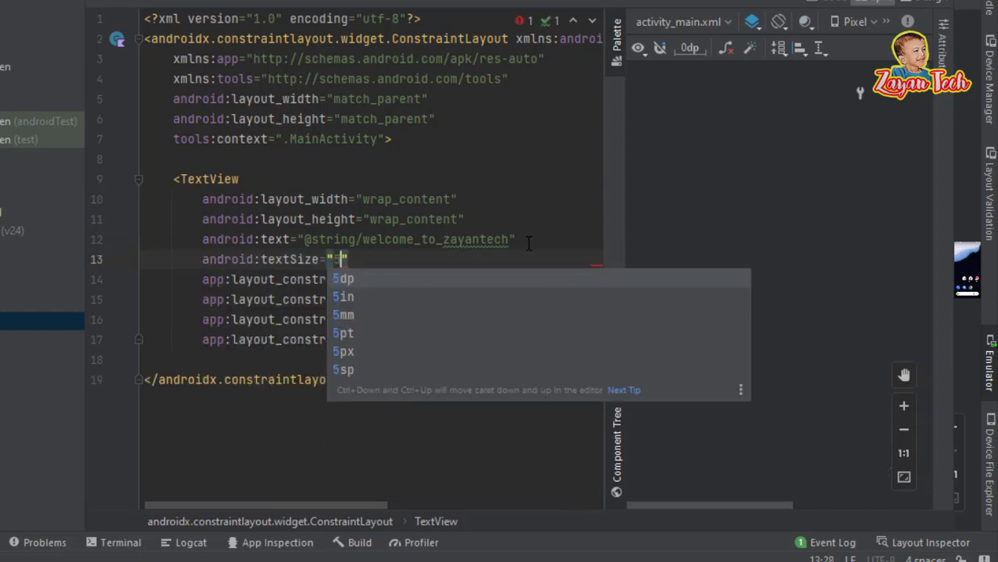
type("1sp")
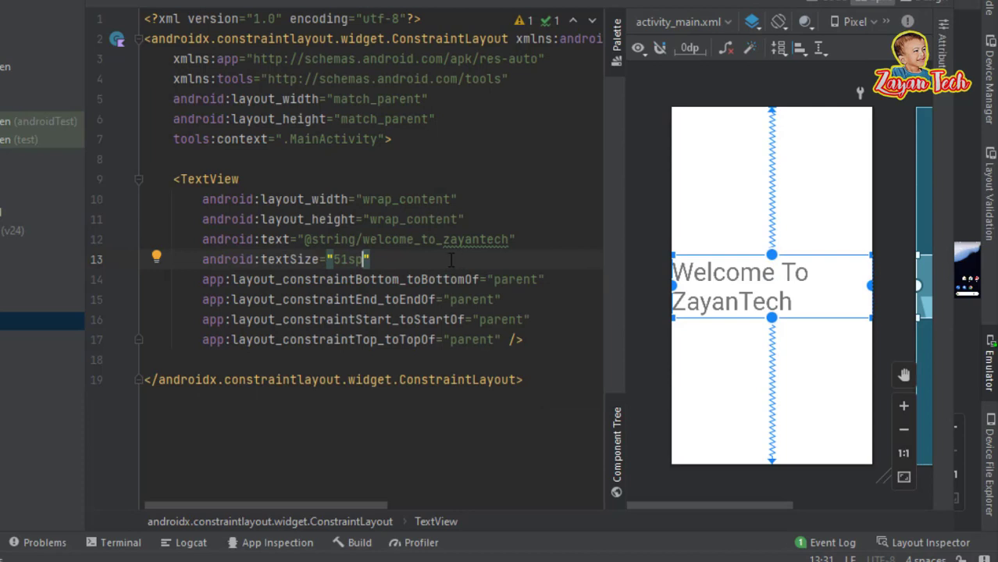
key("End")
Add textStyle="bold" and gravity="center" to the TextView.
key("Return")
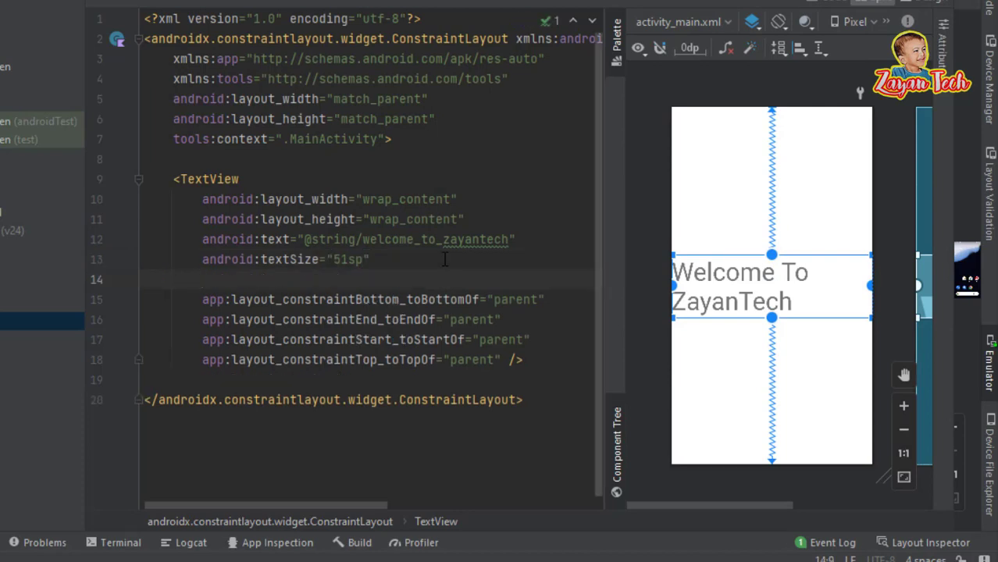
type("tex")
key("Return")
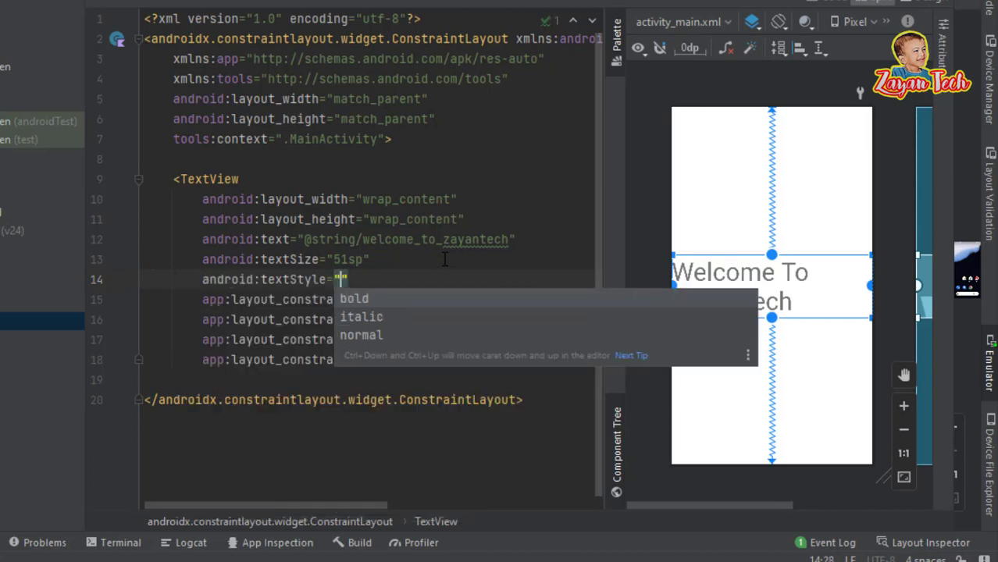
key("Return")
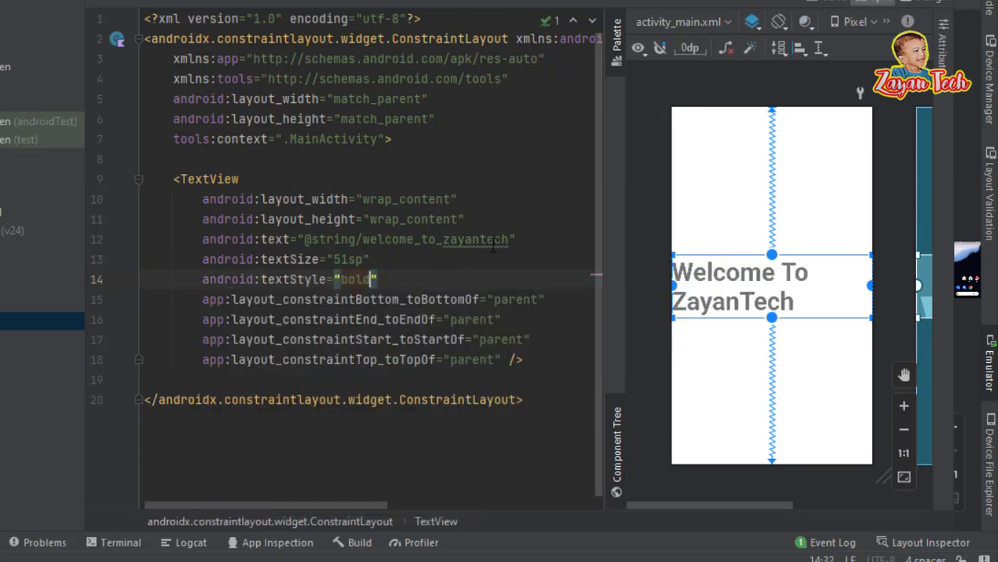
left_click(420, 280)
key("Return")
type("gra")
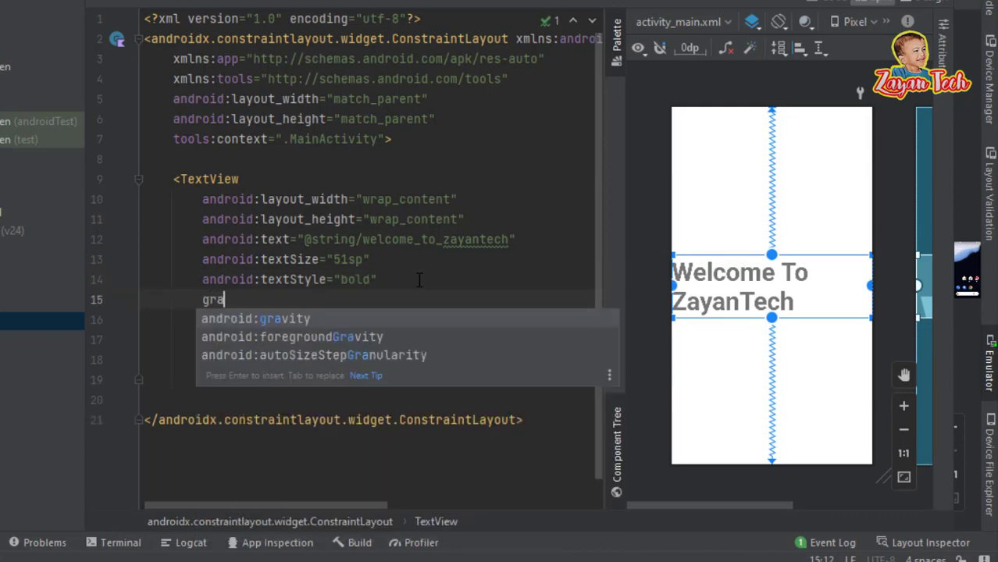
key("Return")
key("Return")
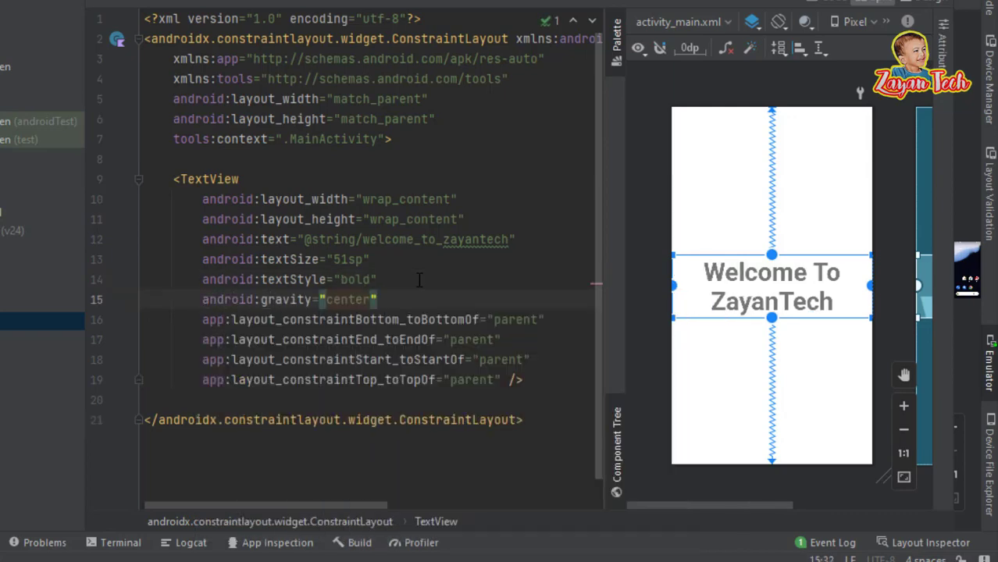
left_click(432, 266)
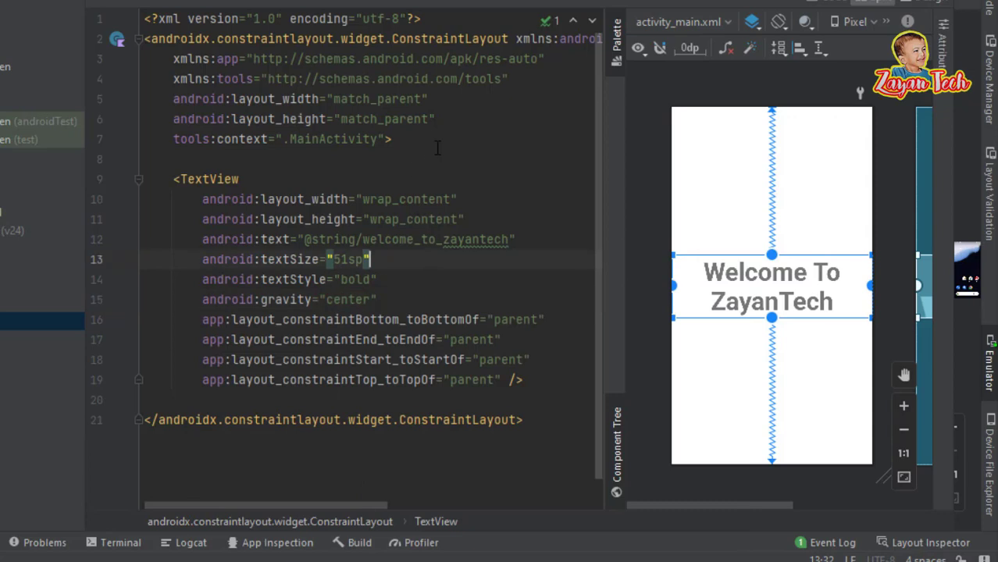
Add android:background="#ffdc22" to the ConstraintLayout root.
left_click(466, 119)
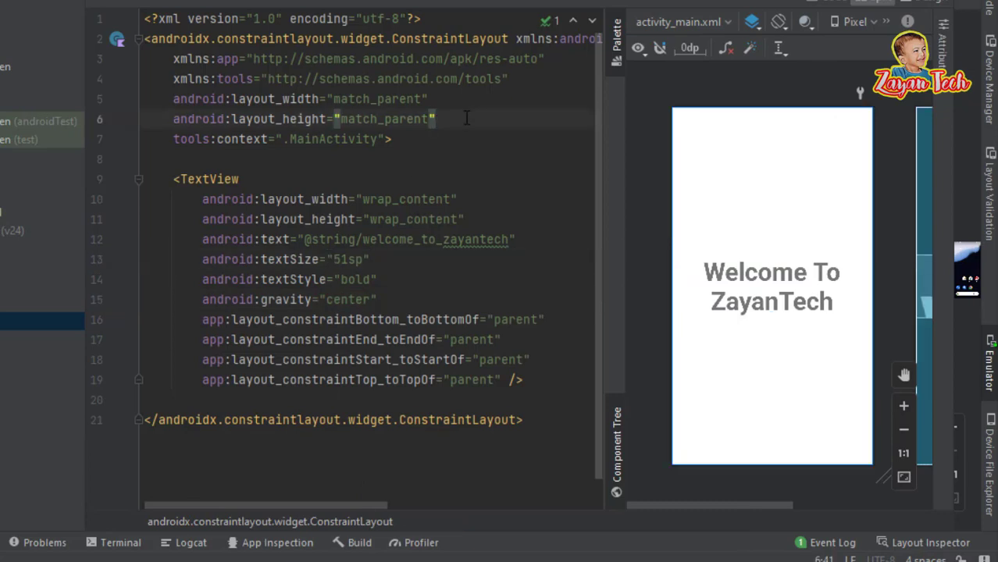
key("Return")
type("back")
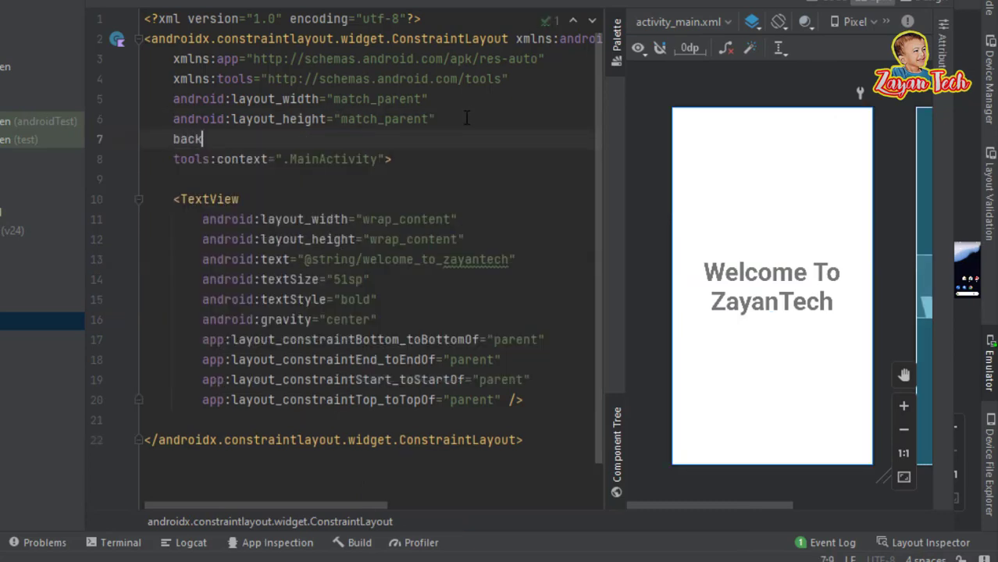
key("Return")
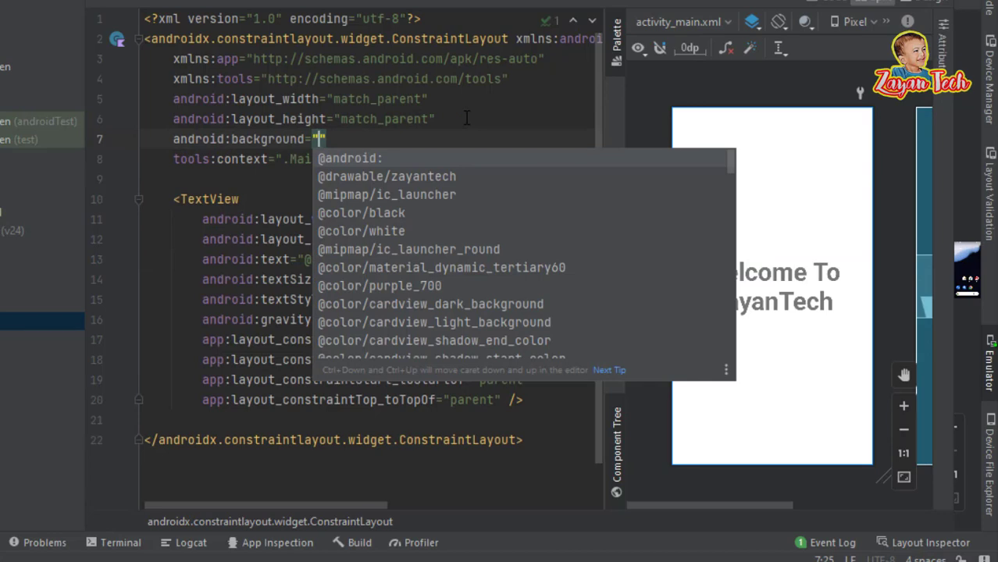
type("re")
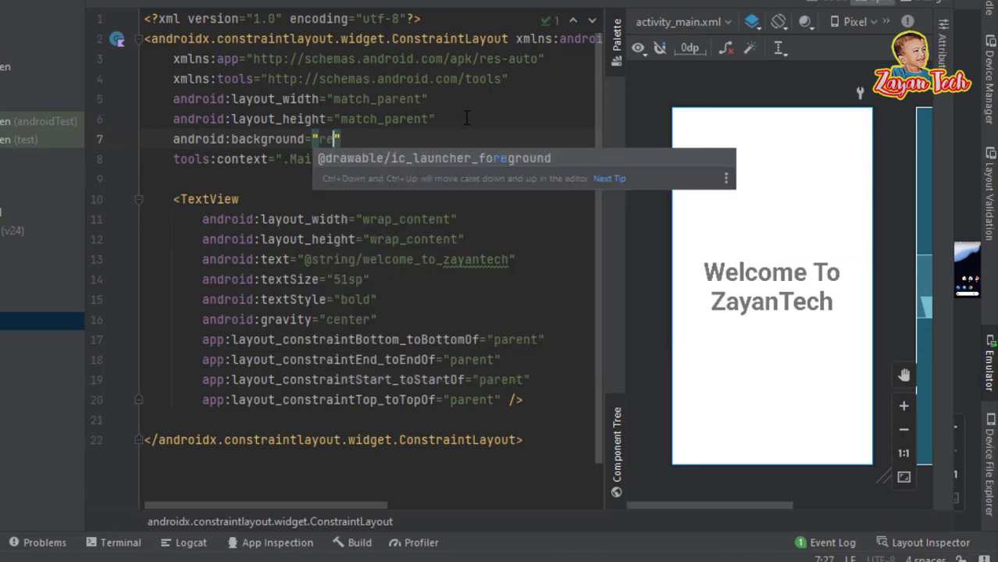
key("BackSpace")
key("BackSpace")
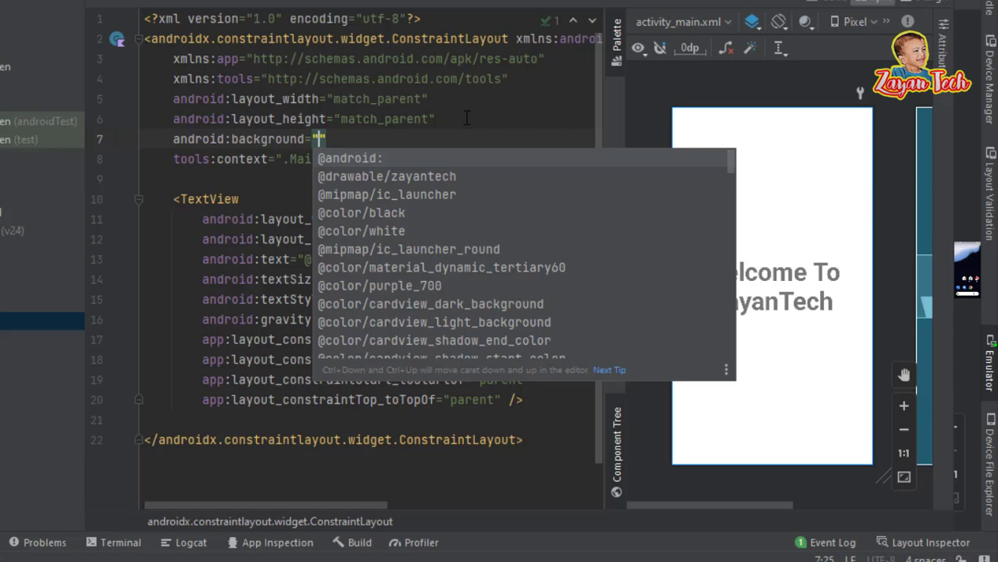
type("#ff")
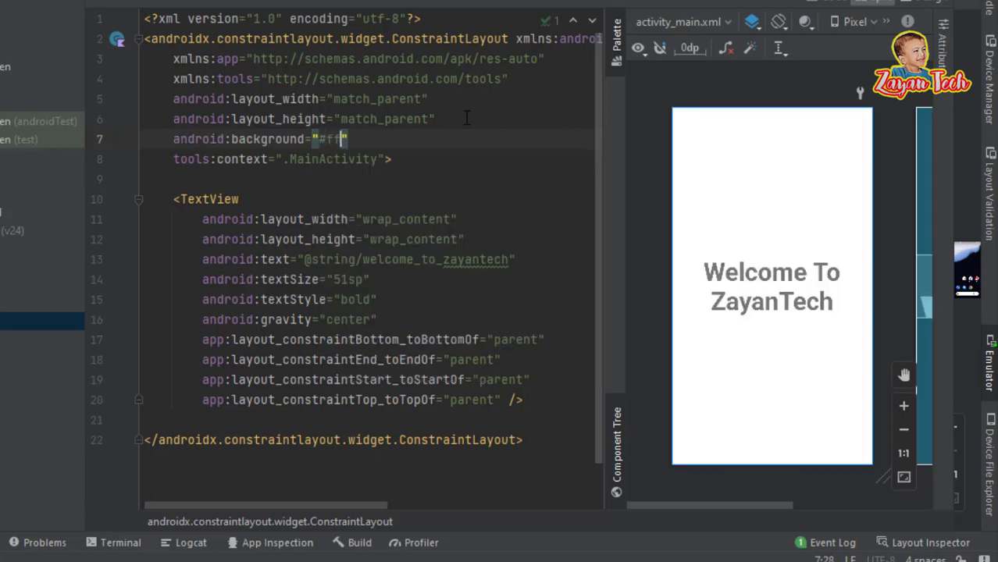
type("f")
key("BackSpace")
type("dc")
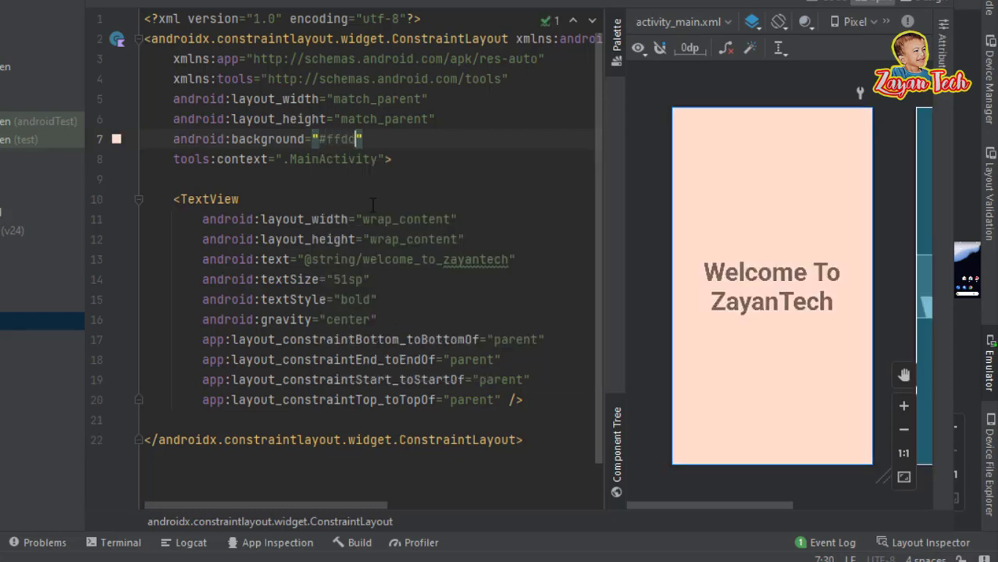
type("22")
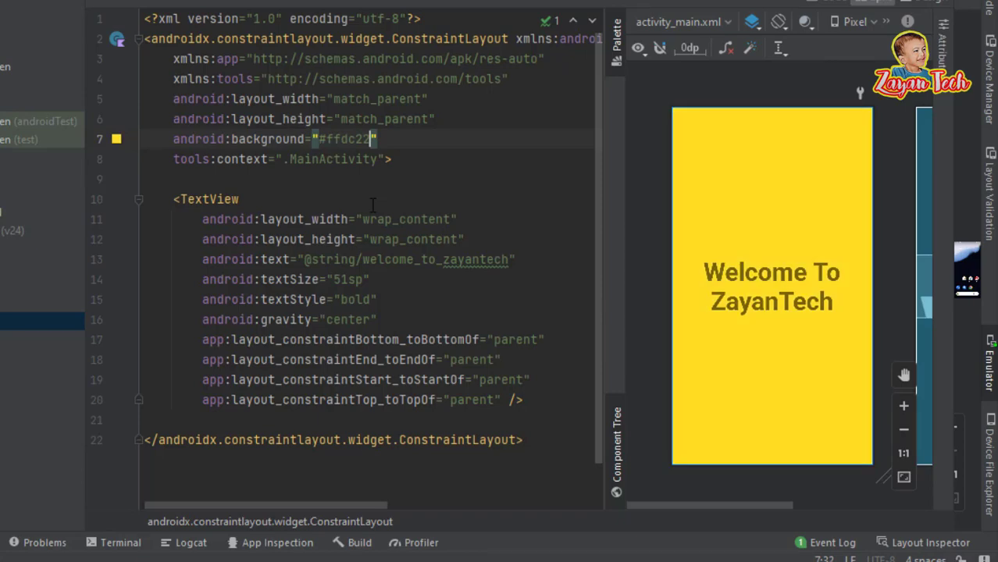
left_click(453, 305)
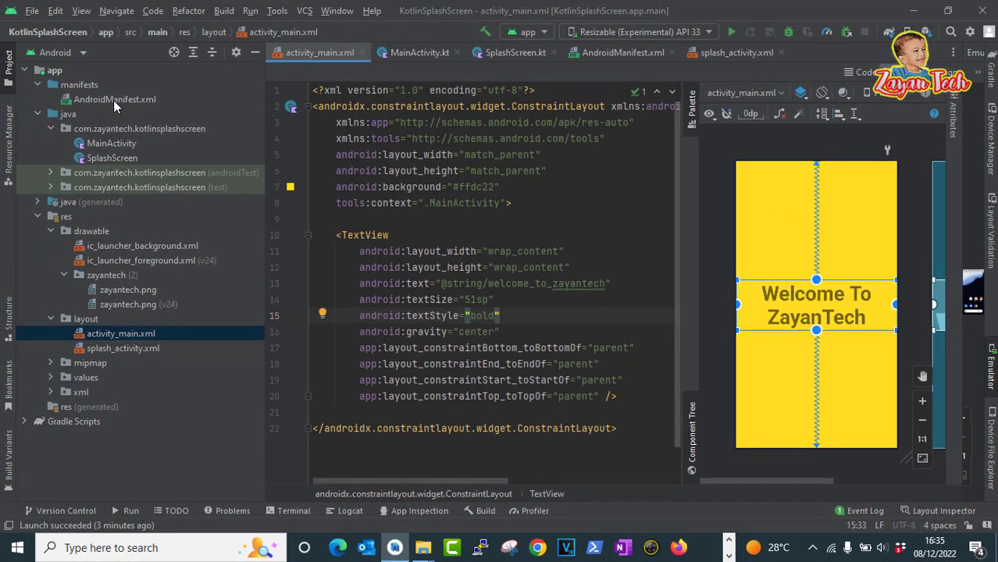
Open AndroidManifest.xml and start a new attribute line in the SplashScreen activity.
double_click(113, 100)
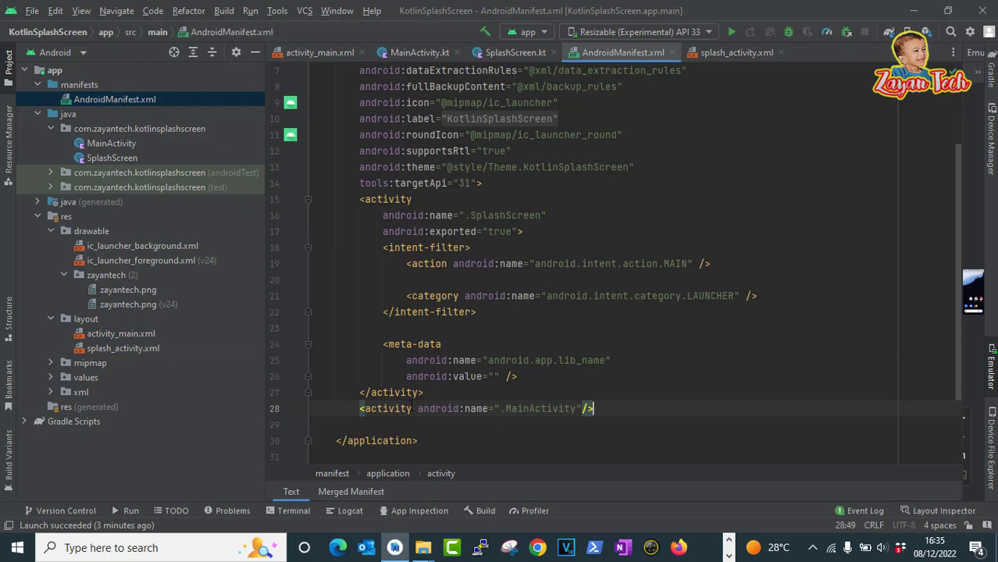
left_click(727, 557)
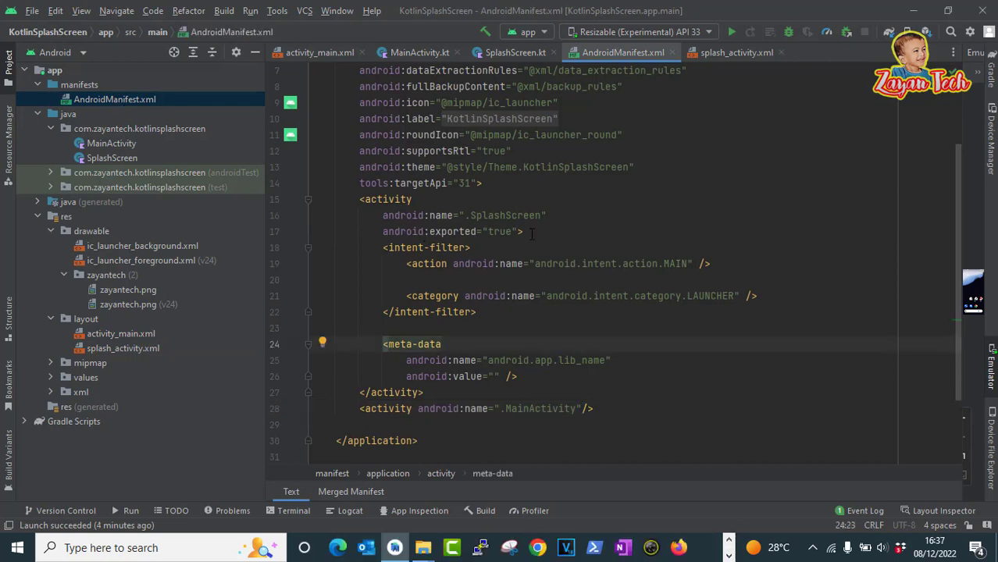
left_click(546, 215)
key("Return")
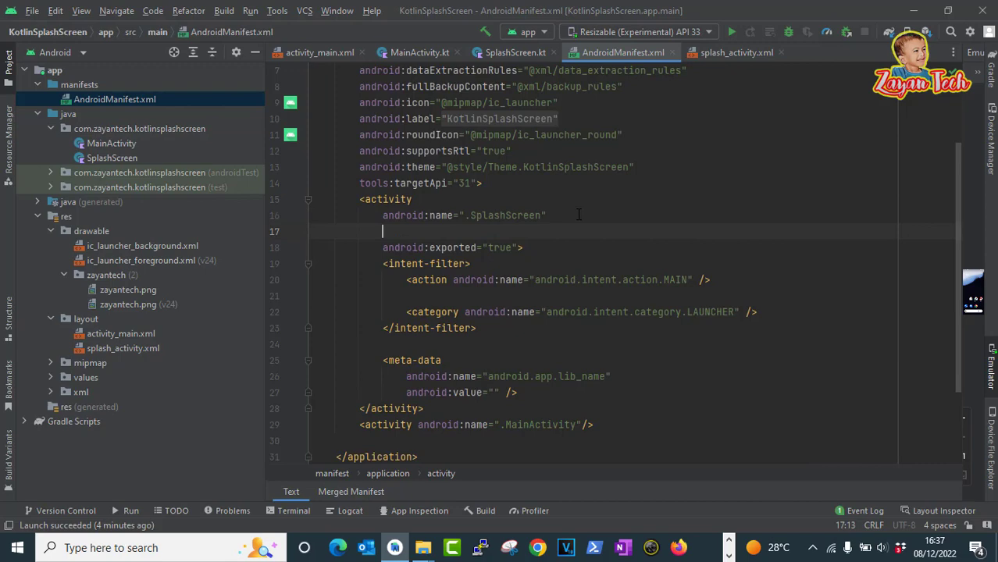
type("and")
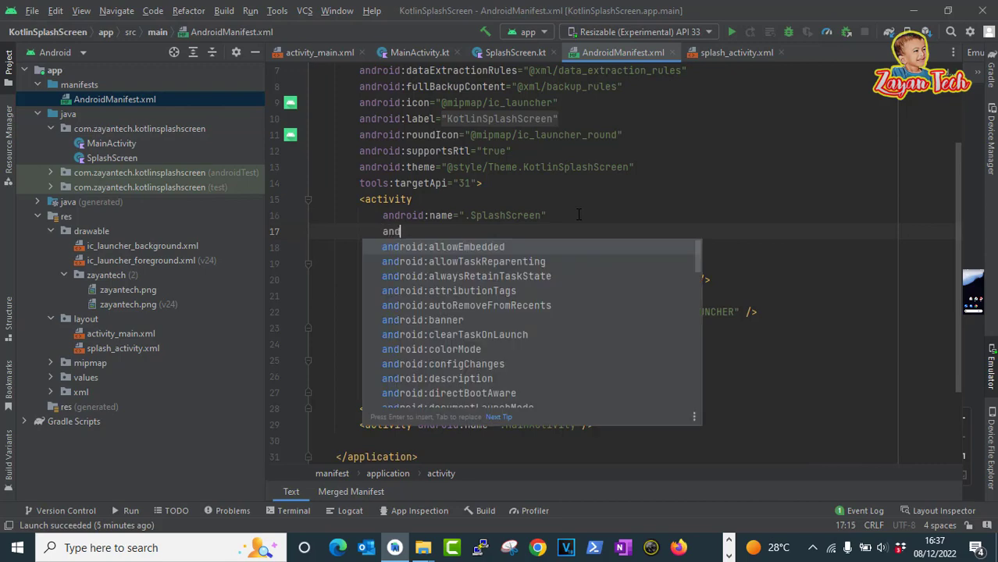
type("roid:")
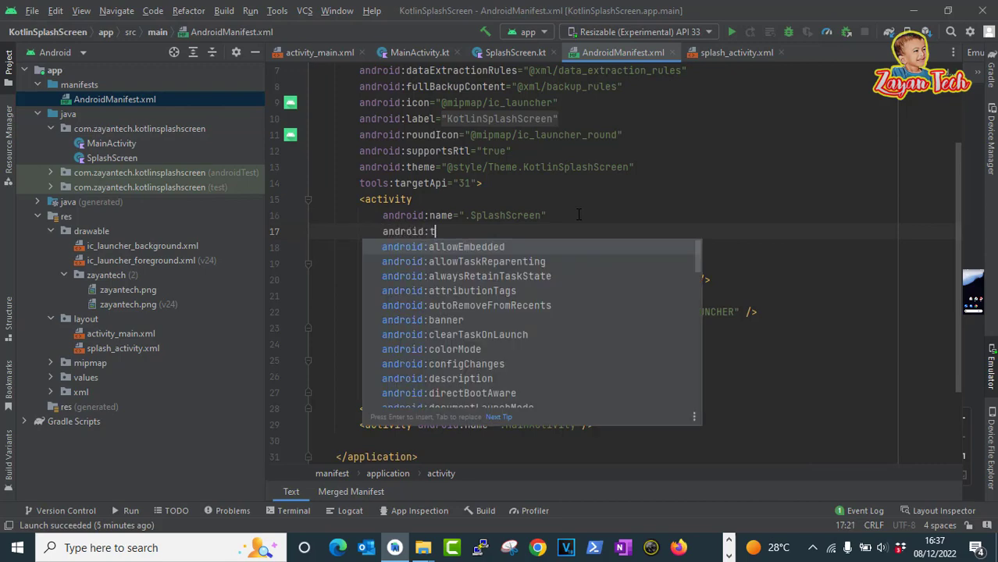
type("the")
key("Return")
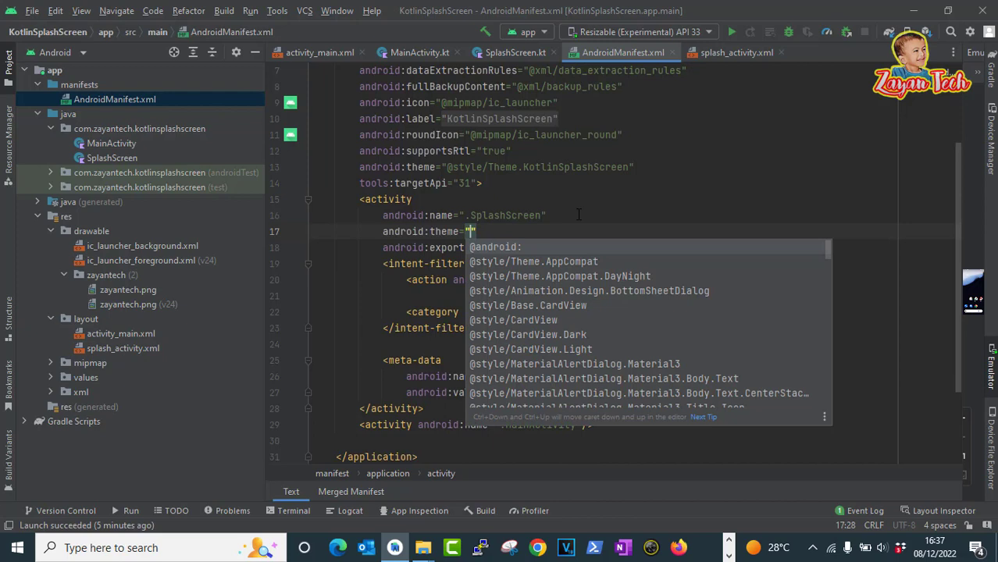
key("Down")
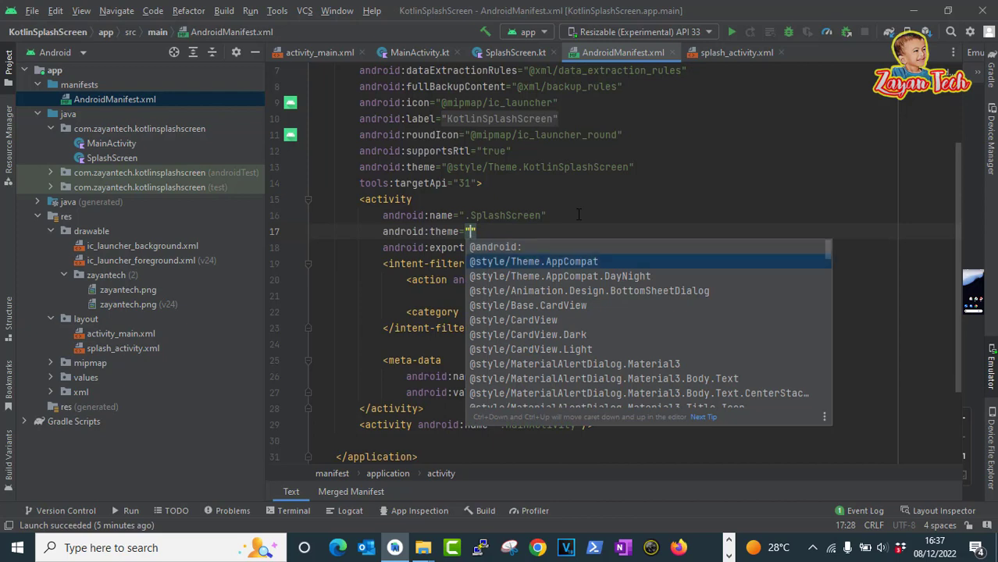
type("@style/Theme.")
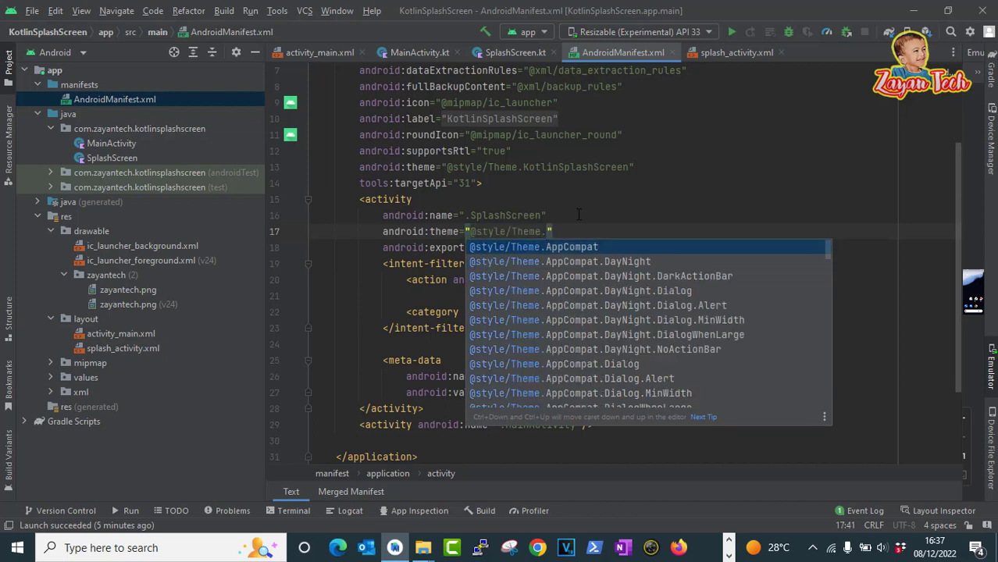
type("Light")
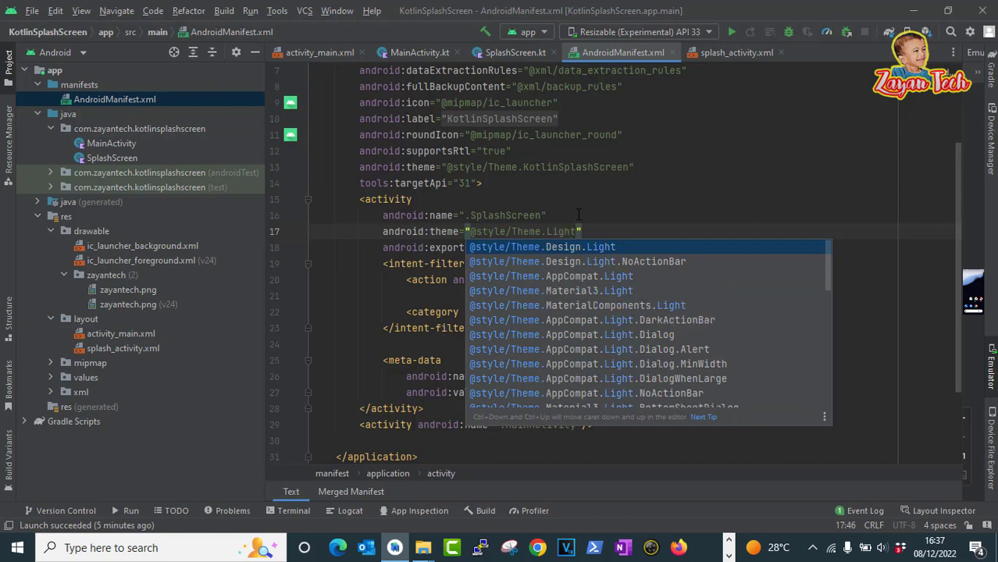
key("Down")
key("Return")
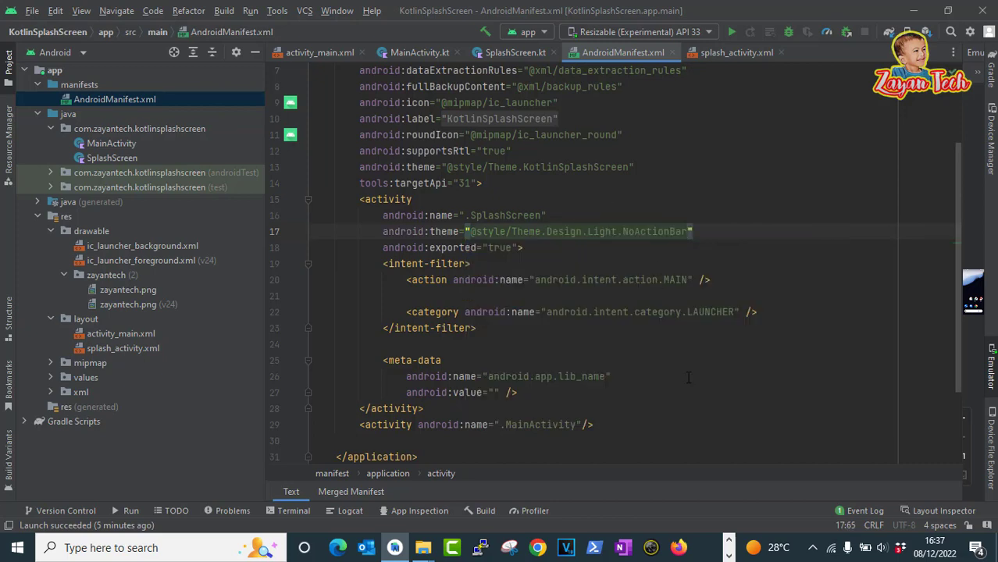
left_click(688, 378)
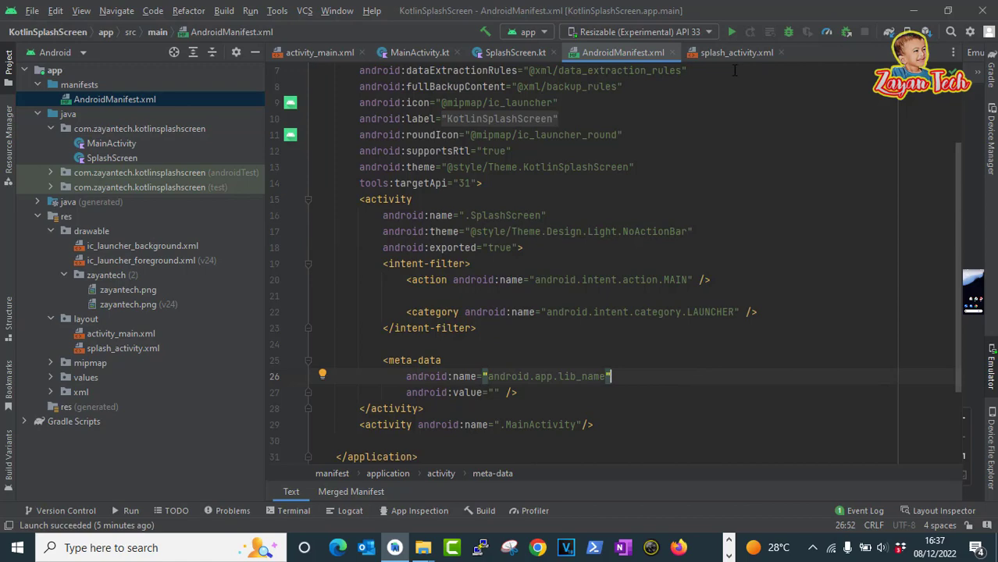
Run the app on the emulator to show the zayantech splash logo.
left_click(731, 32)
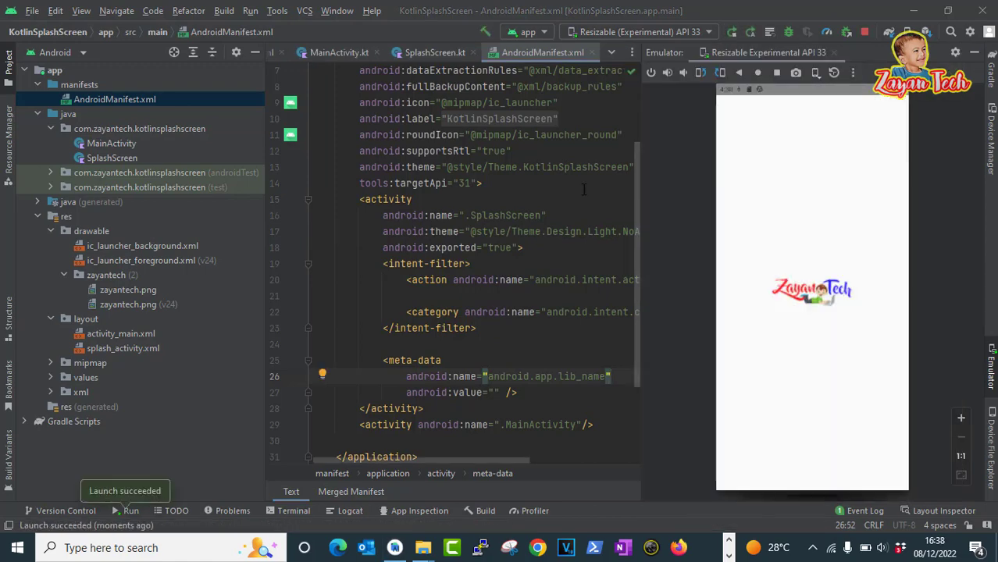